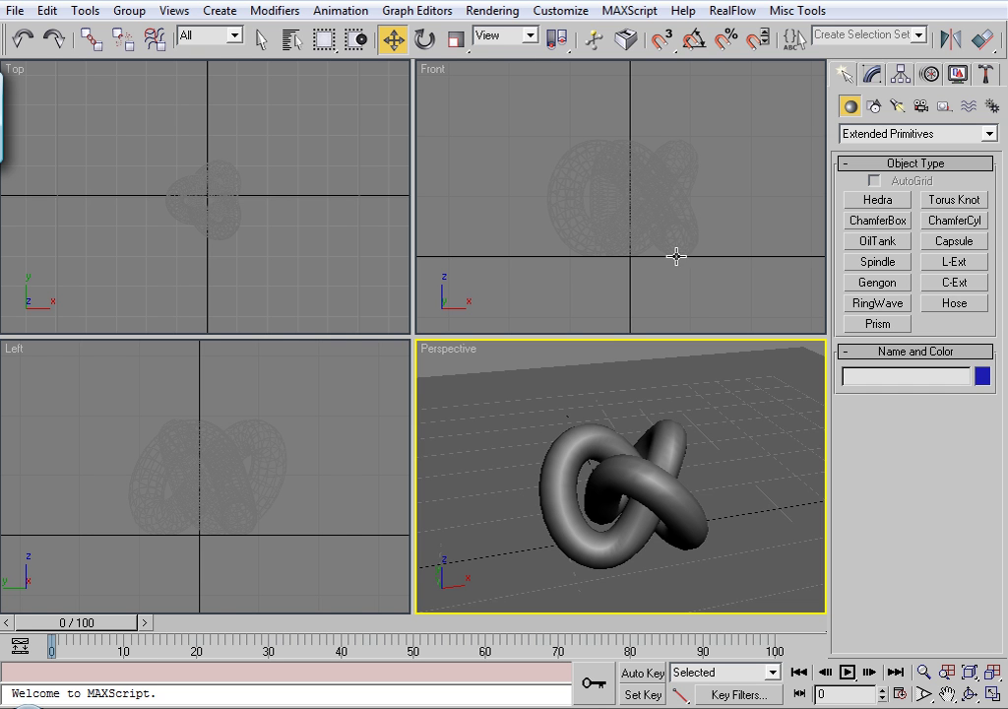
Step: Frame the Front view and select the torus knot, then the ground plane
scroll(676, 254, "down", 3)
middle_click_drag(675, 230, 676, 258)
scroll(673, 260, "up", 3)
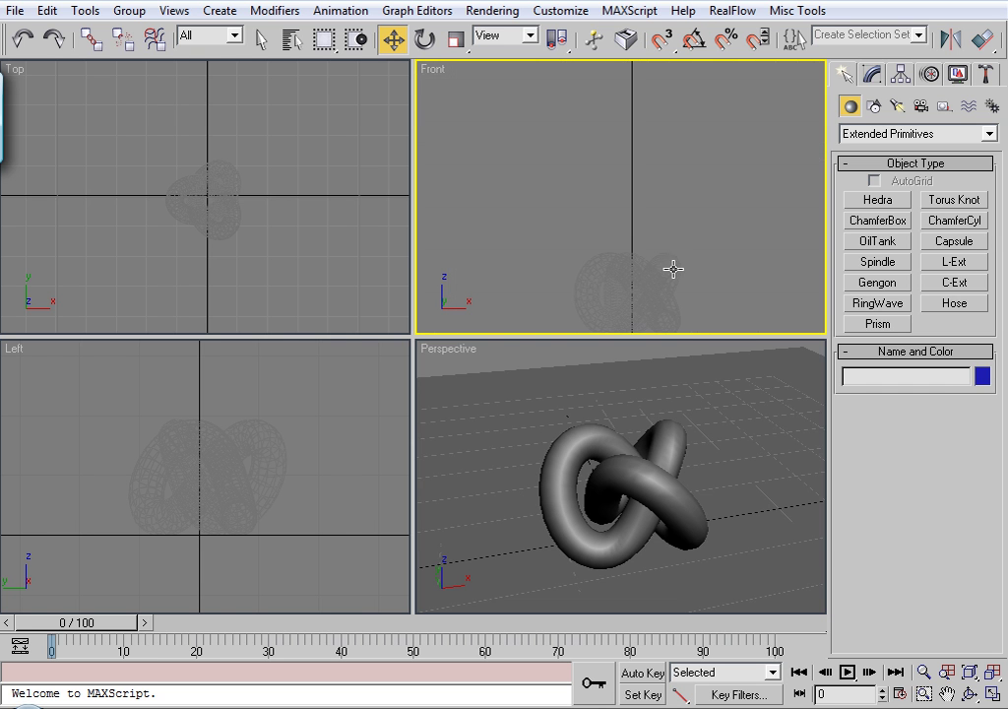
left_click(667, 214)
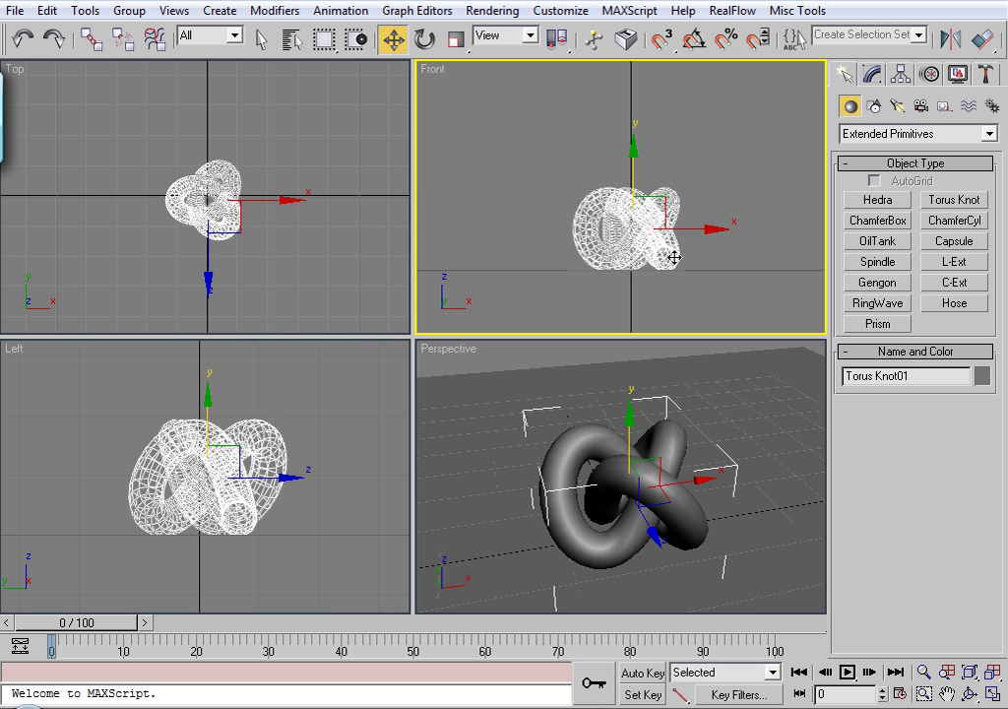
left_click_drag(695, 218, 722, 288)
middle_click_drag(582, 235, 614, 276)
Step: From the Standard lights, place mr Area Omni01 above and left of the torus knot
left_click(897, 105)
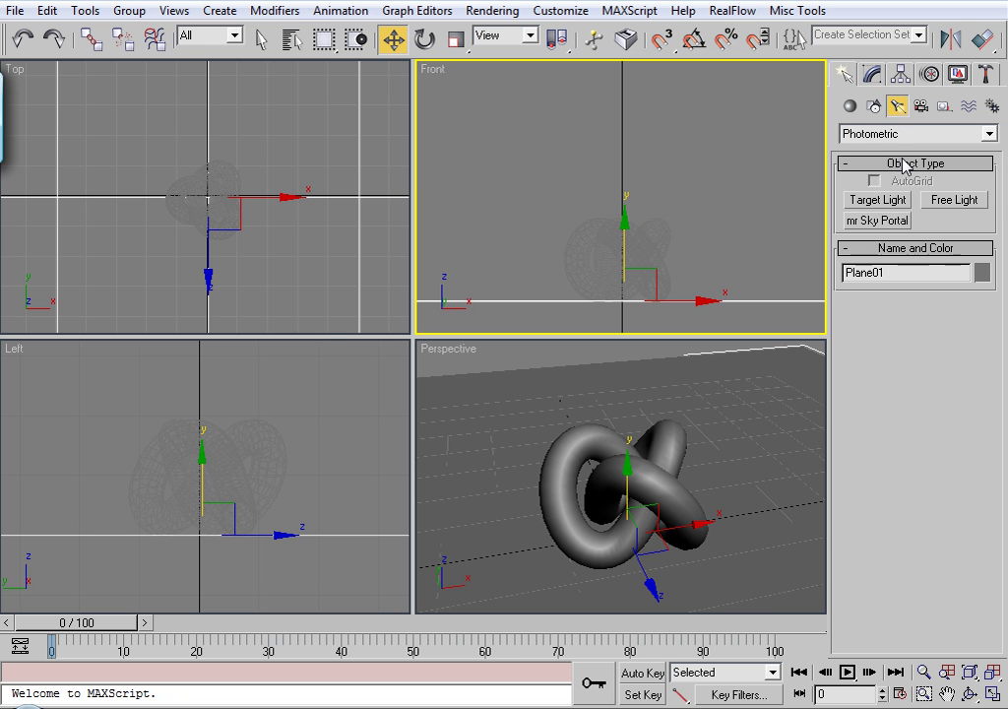
left_click(891, 135)
left_click(883, 163)
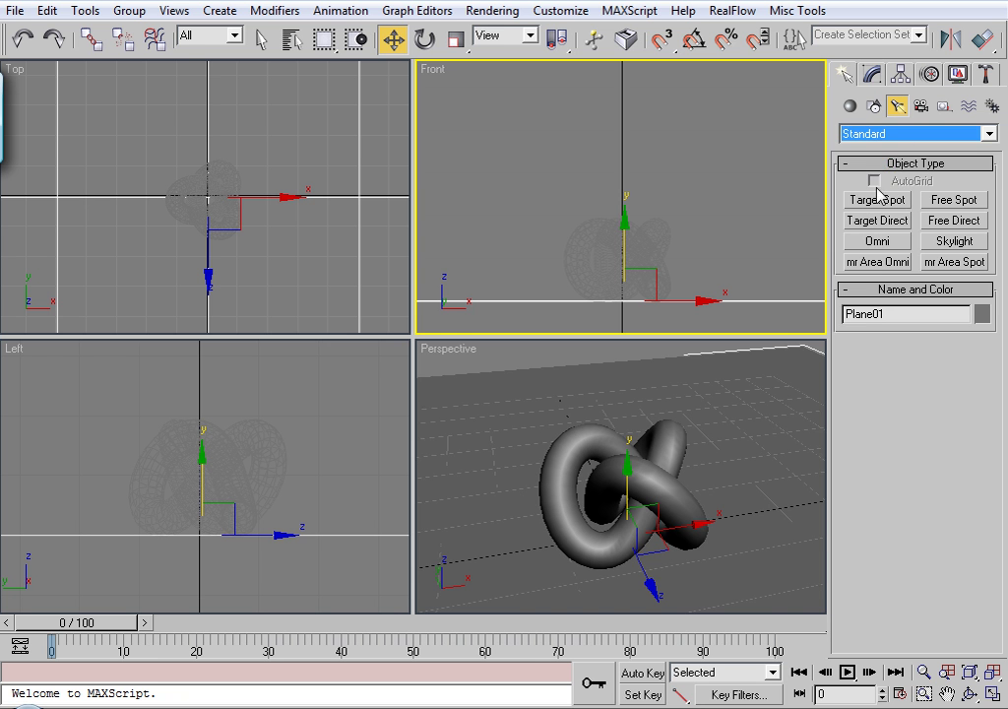
left_click(877, 263)
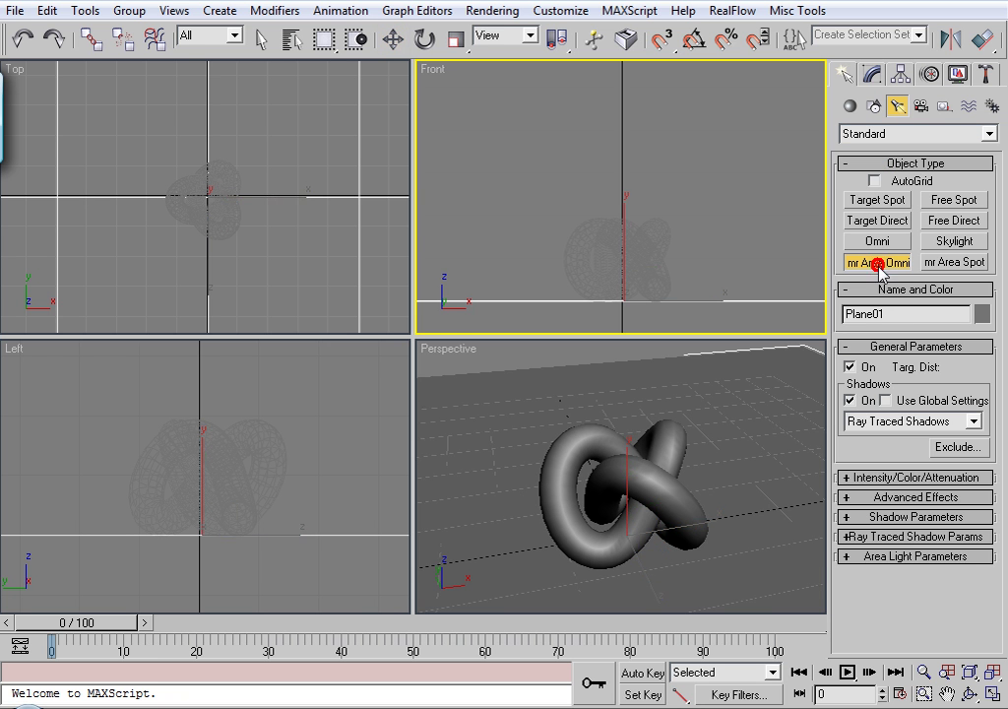
left_click(508, 137)
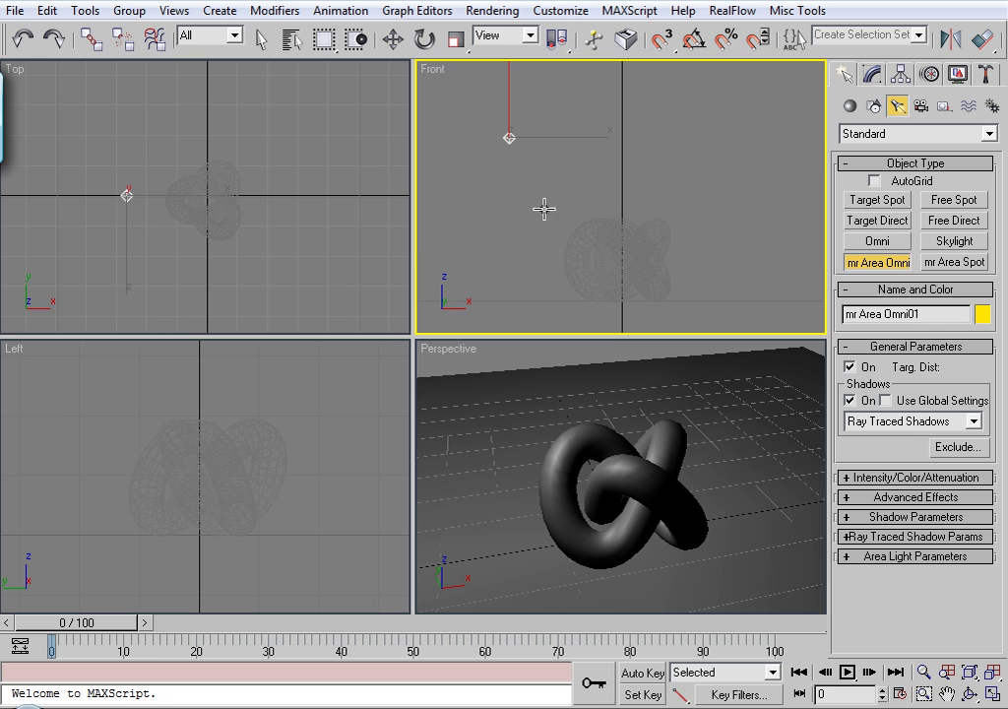
Step: Set the area light's decay type to Inverse Square
left_click(873, 479)
left_click_drag(836, 539, 837, 412)
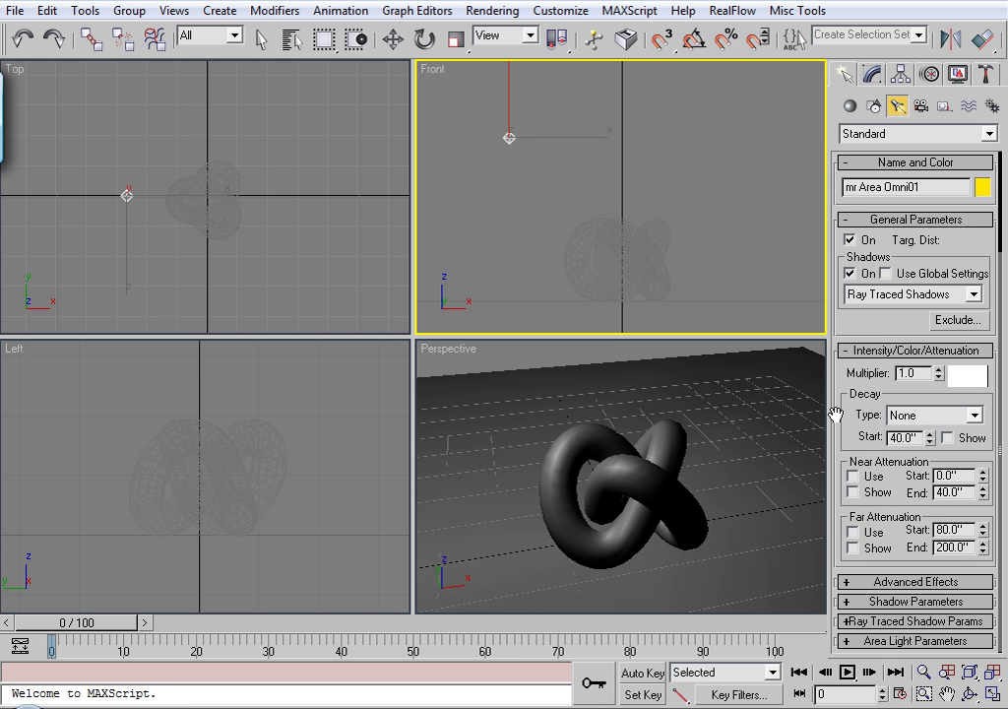
left_click(925, 418)
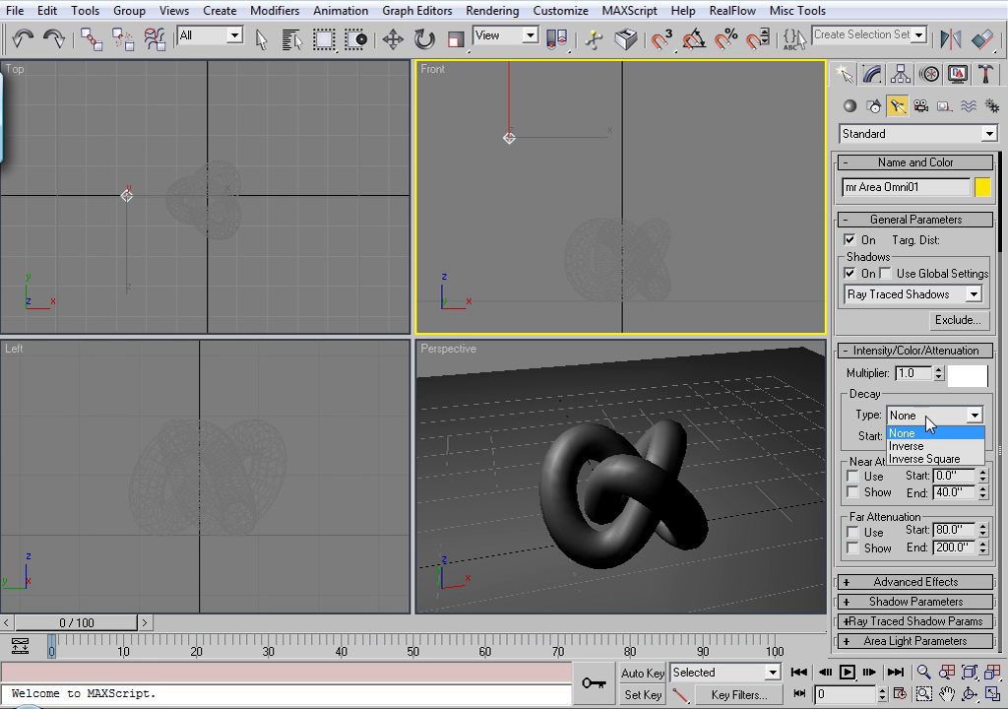
left_click(930, 459)
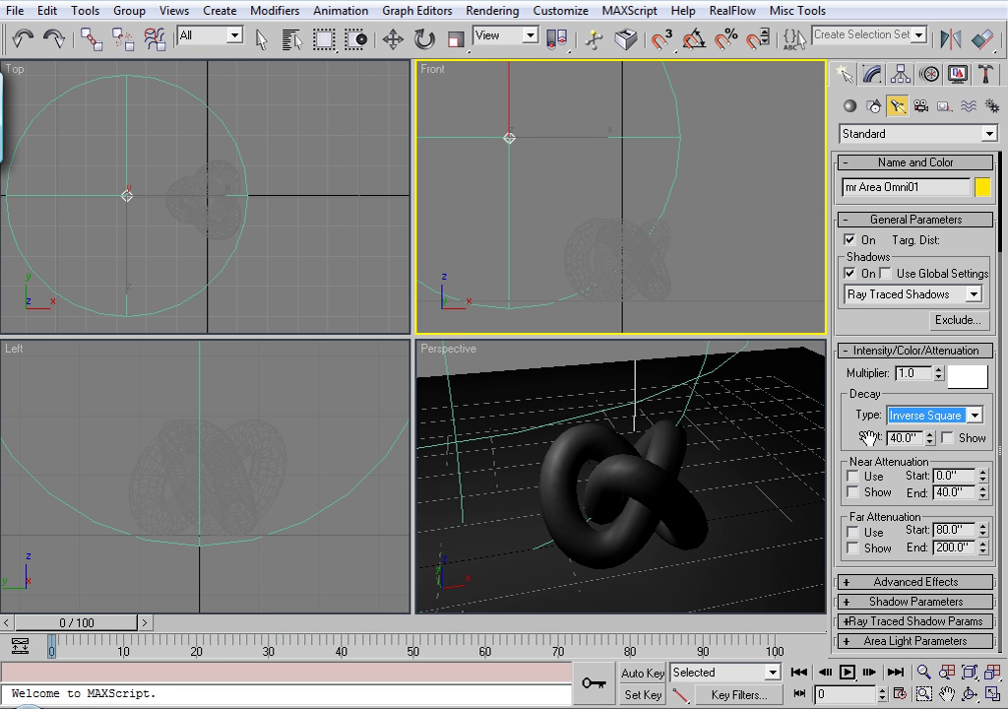
Step: Raise the light's intensity multiplier to 3.0
middle_click_drag(643, 504, 629, 483)
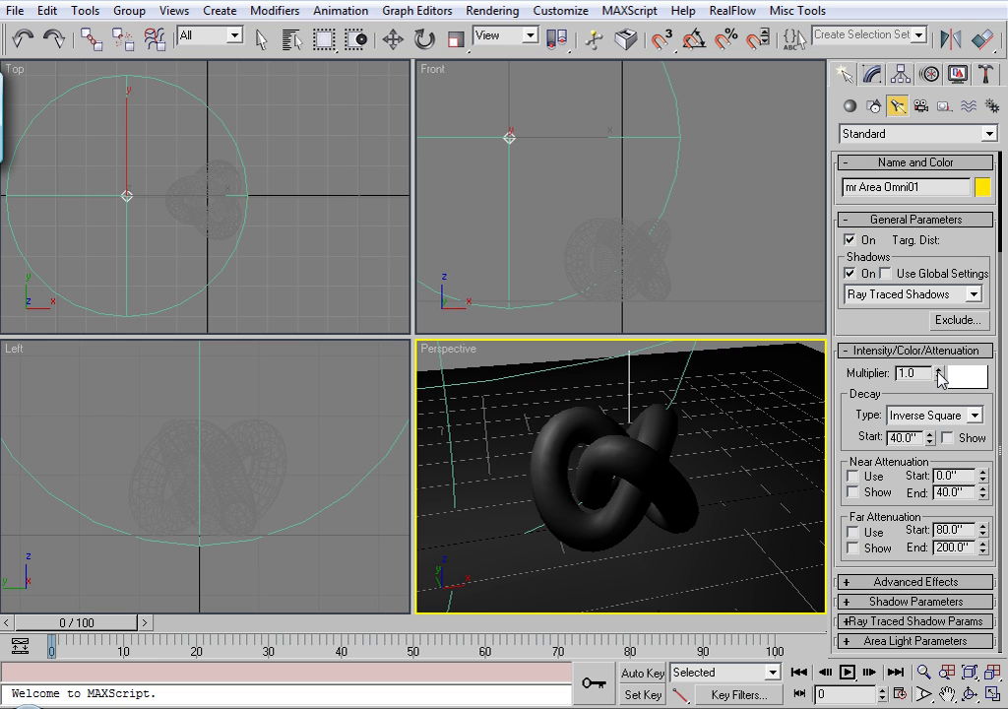
left_click_drag(939, 377, 941, 245)
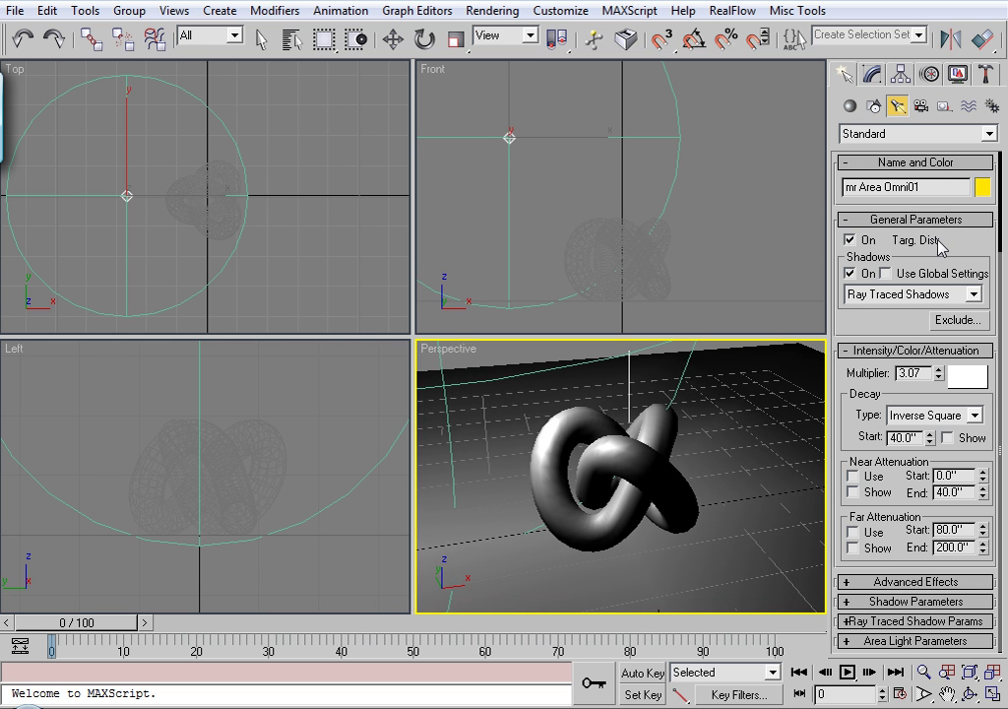
double_click(921, 372)
type("3")
left_click(844, 442)
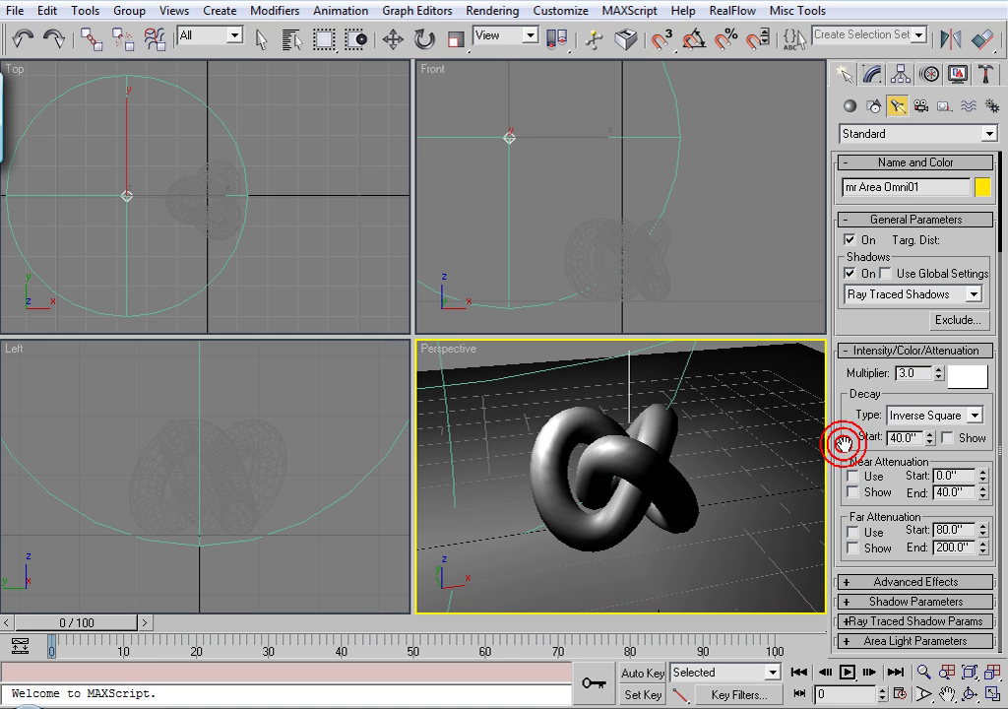
Step: Set the area light's sphere radius to 10.0 in Area Light Parameters
scroll(843, 442, "up", 1)
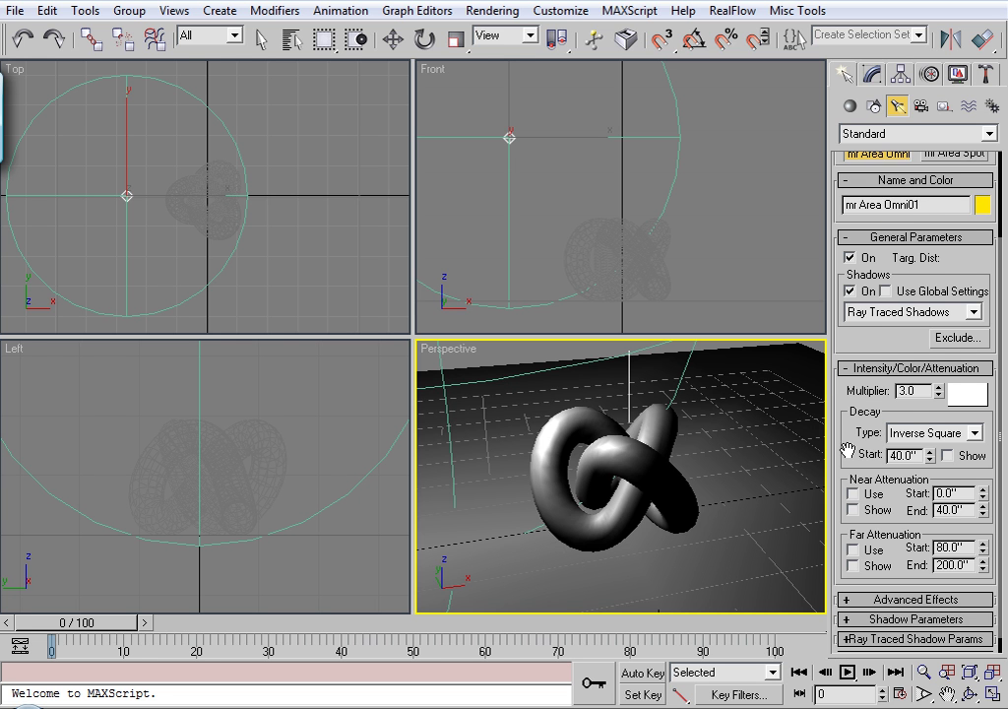
scroll(848, 450, "down", 1)
left_click(857, 605)
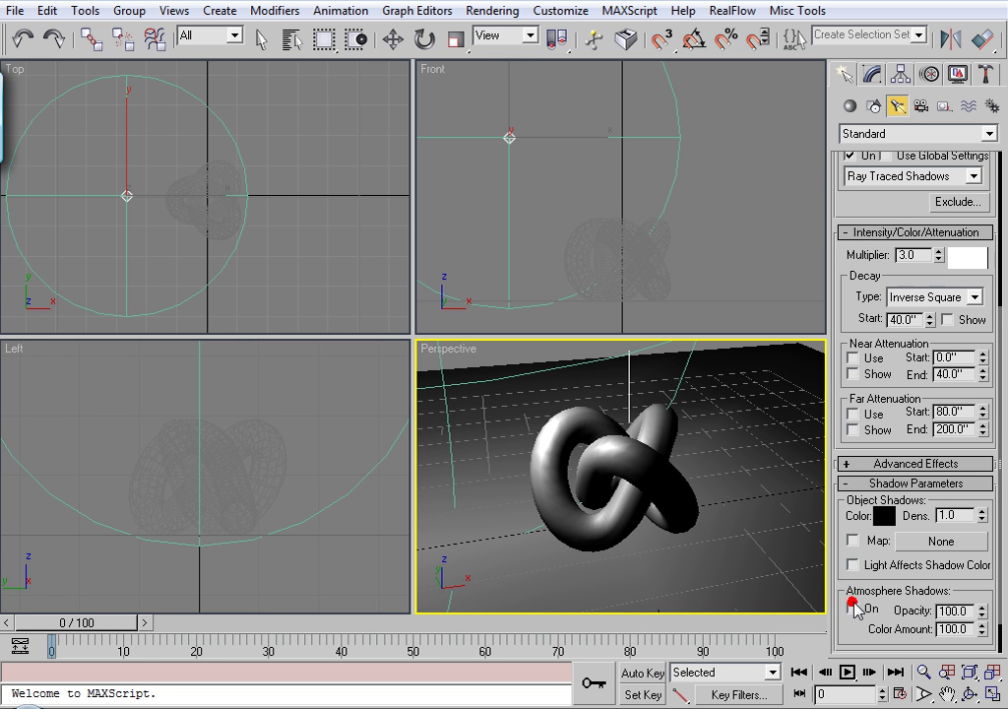
scroll(837, 578, "down", 3)
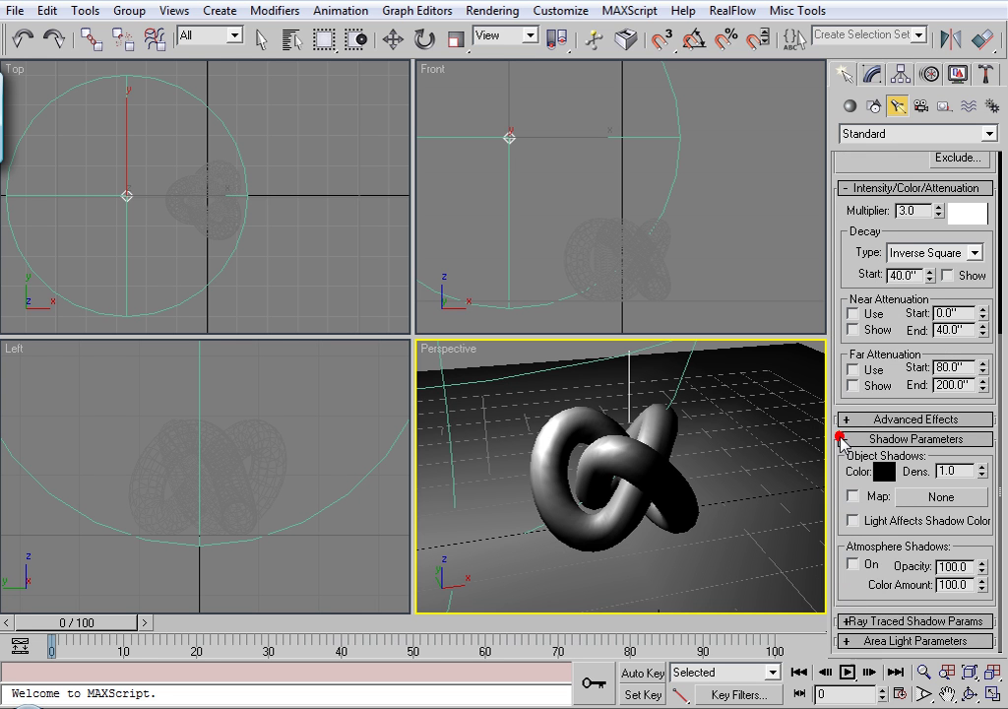
left_click(840, 440)
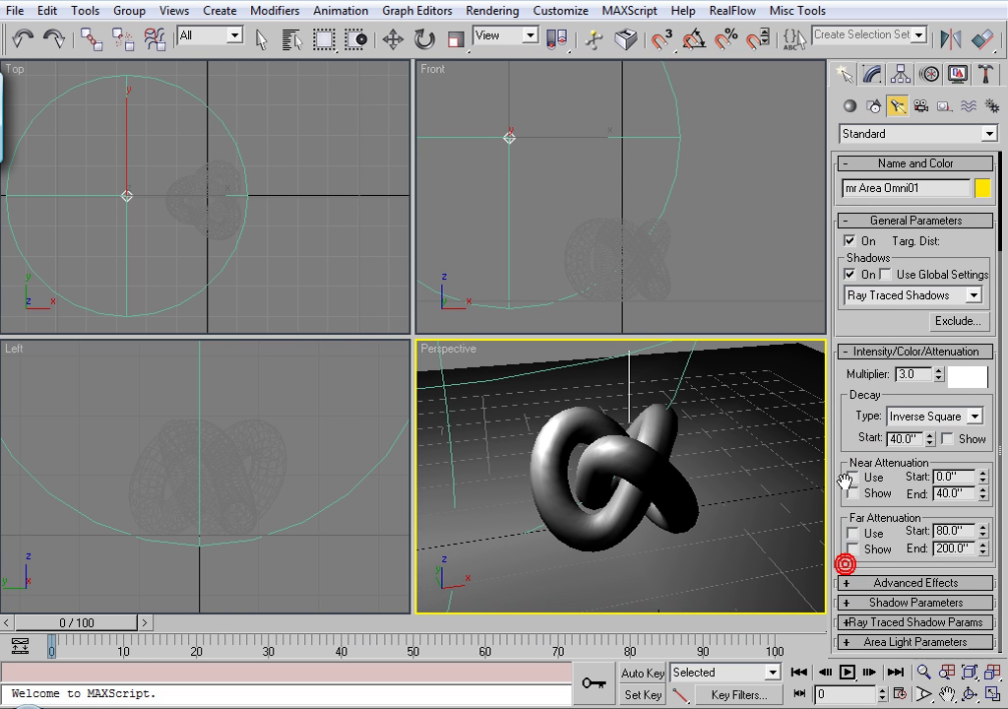
left_click(864, 642)
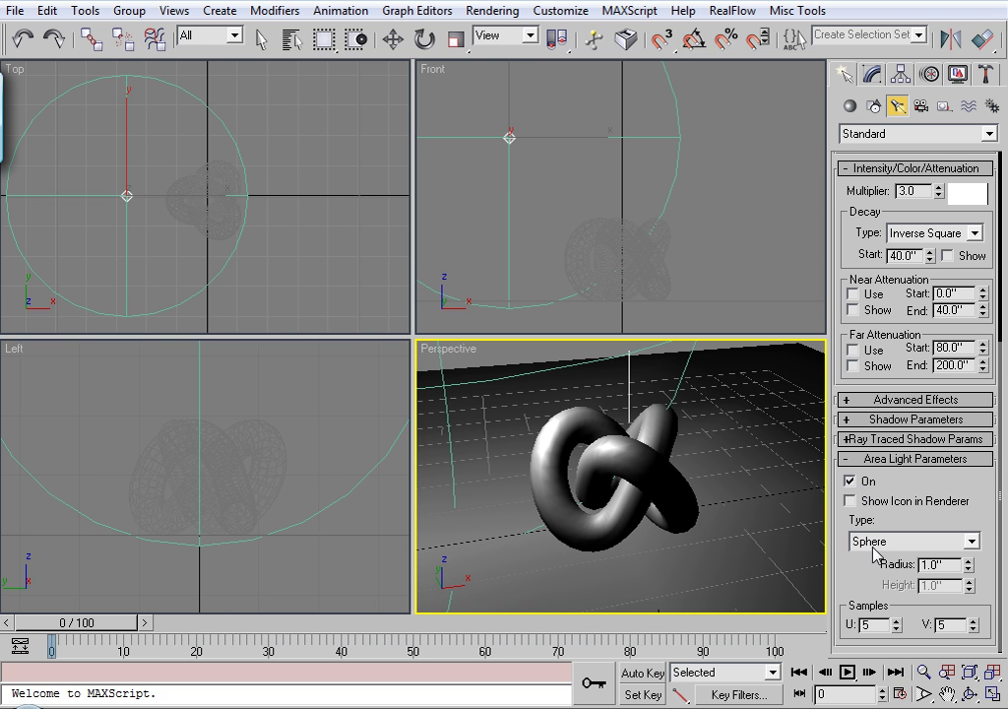
left_click_drag(938, 563, 904, 562)
type("10")
key("Return")
Step: Set both U and V samples of the area light to 10
left_click(873, 624)
left_click_drag(877, 624, 844, 623)
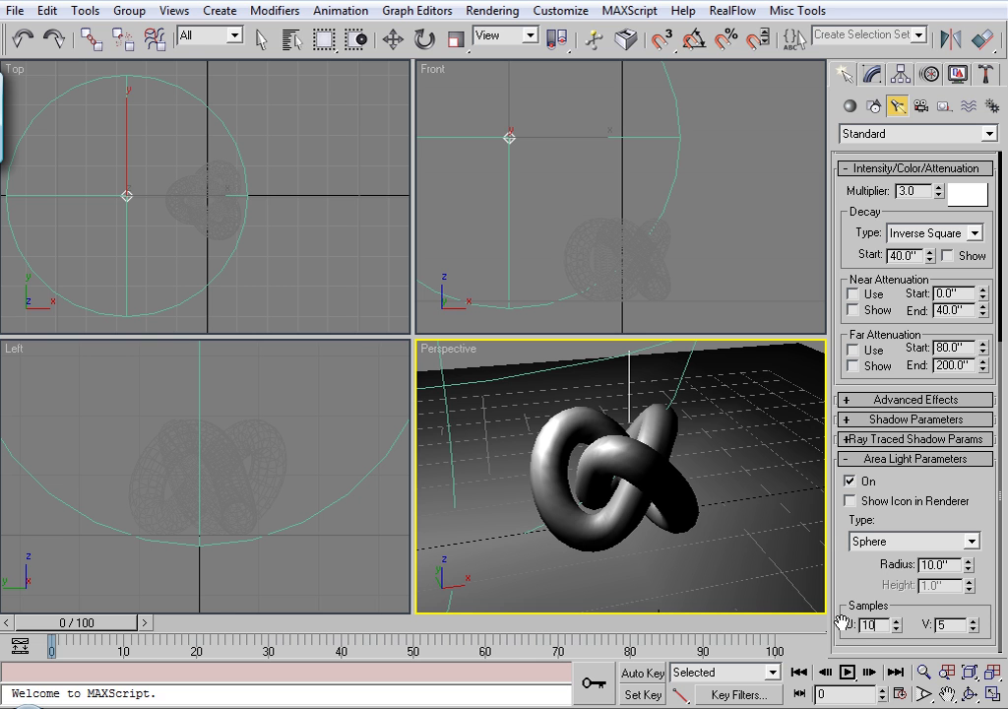
double_click(951, 624)
type("10")
left_click_drag(859, 580, 858, 581)
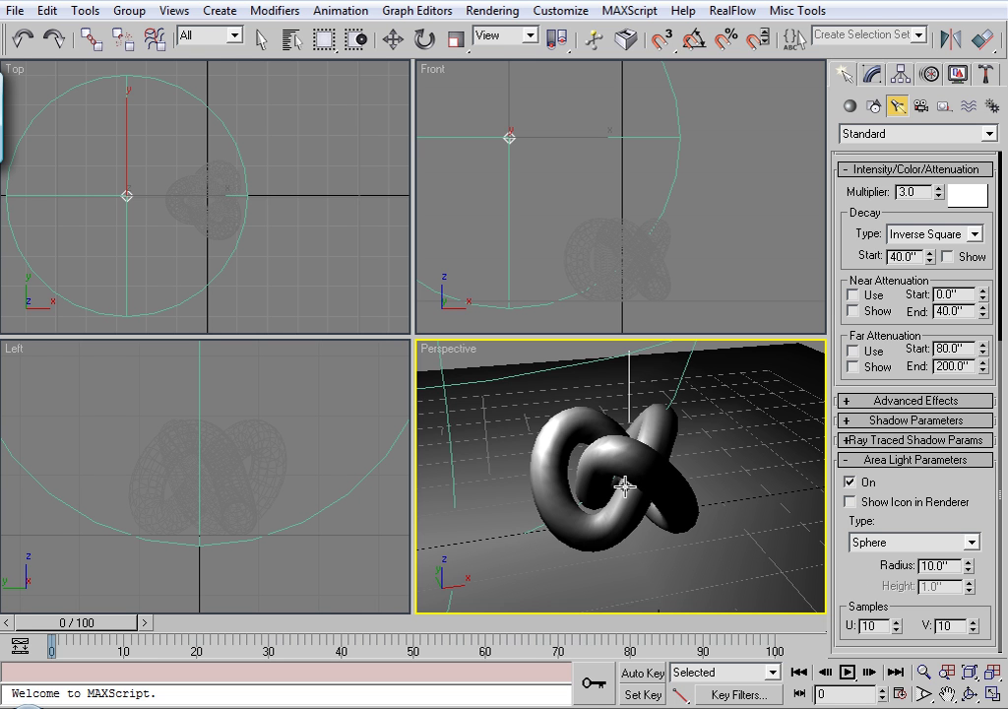
Step: Show the safe frame in the Perspective view and zoom so the knot fills it
right_click(469, 349)
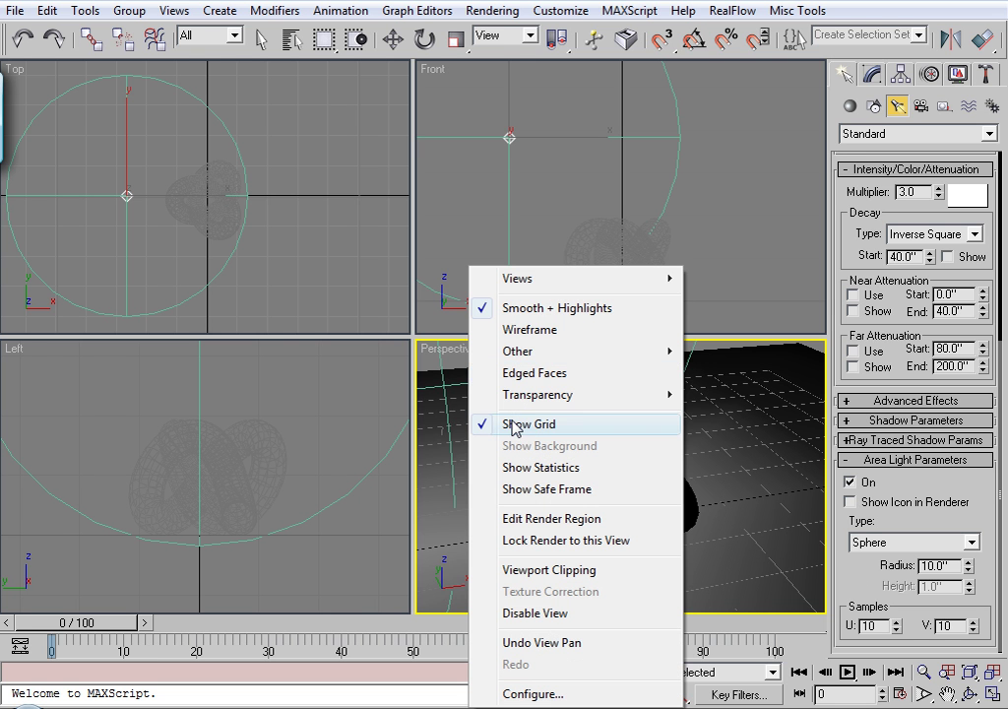
left_click(522, 489)
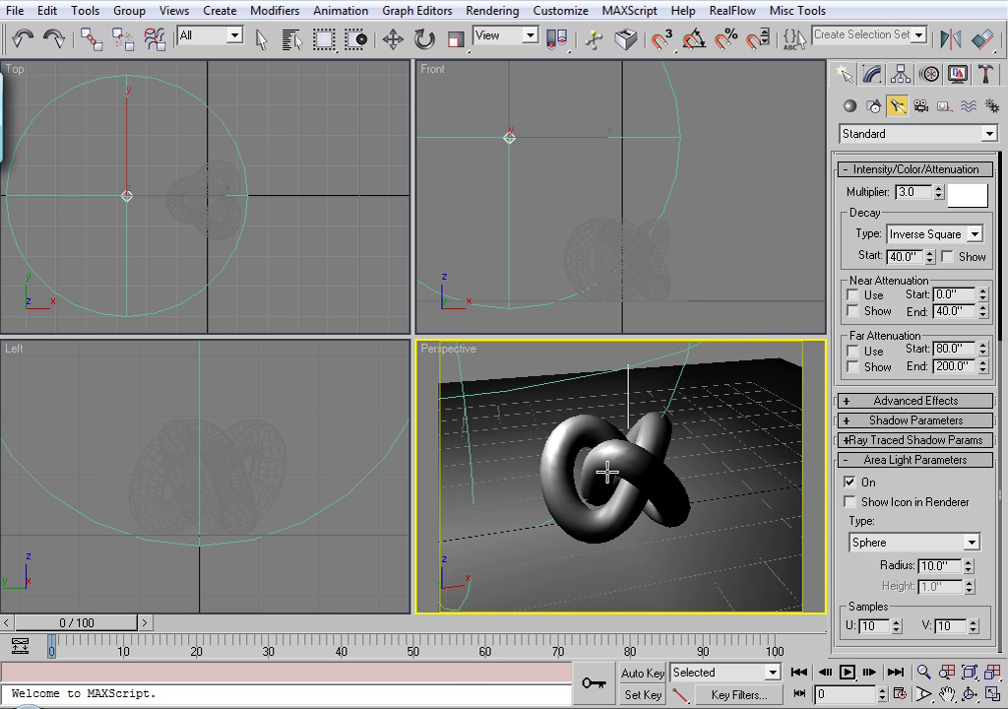
middle_click_drag(607, 475, 591, 471)
left_click(924, 671)
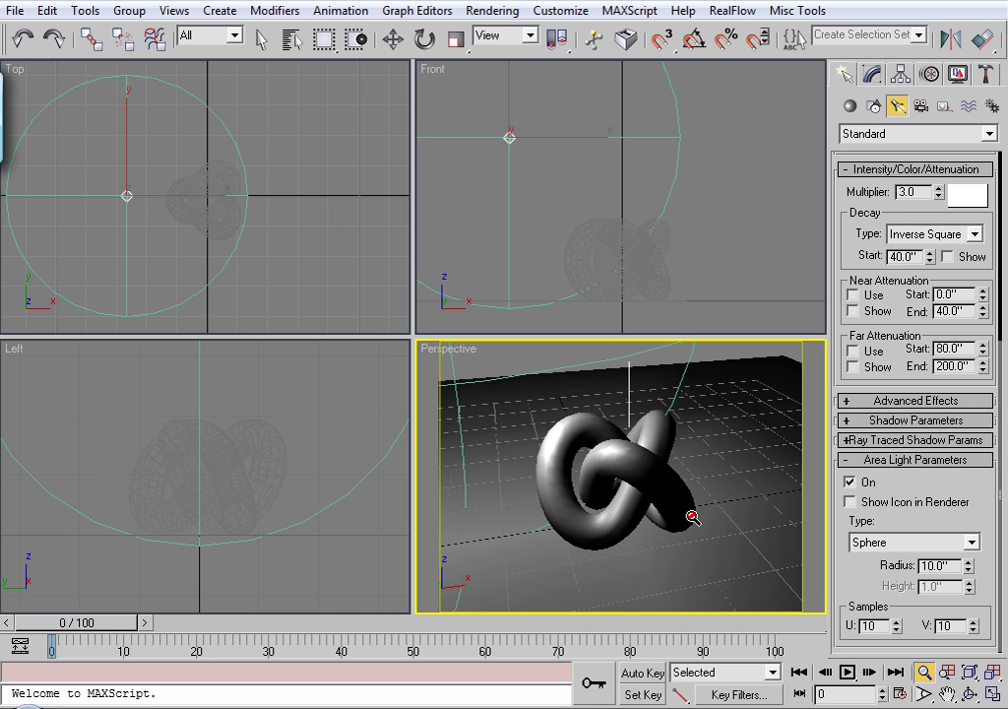
left_click_drag(689, 508, 551, 400)
Step: Open Render Setup and review the Common tab's renderer assignment
left_click(480, 12)
left_click(491, 56)
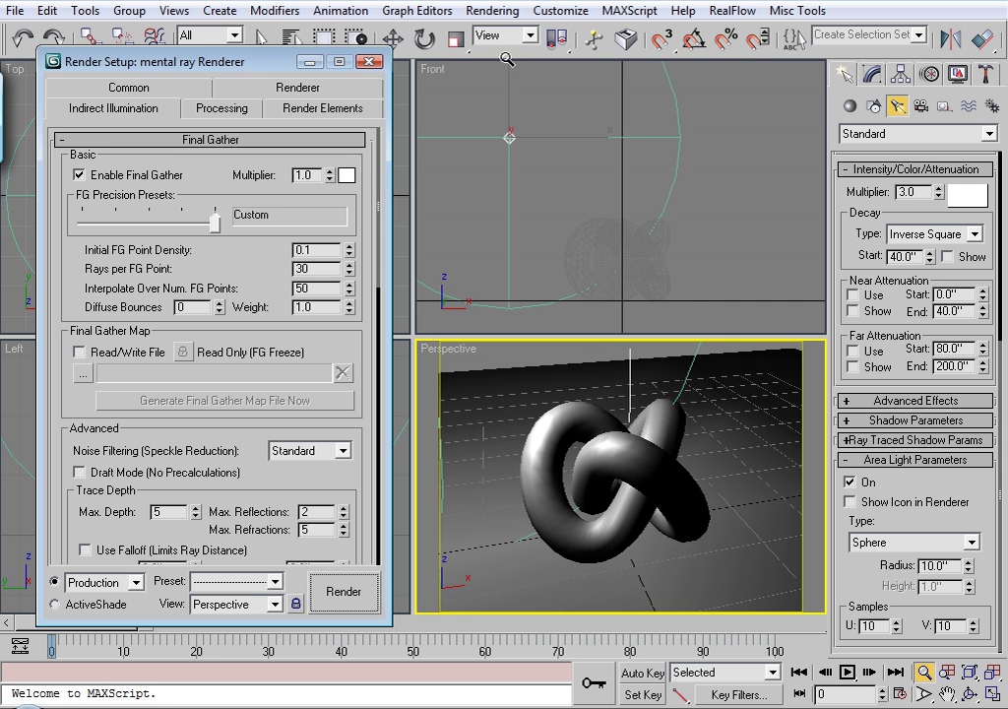
scroll(273, 309, "down", 10)
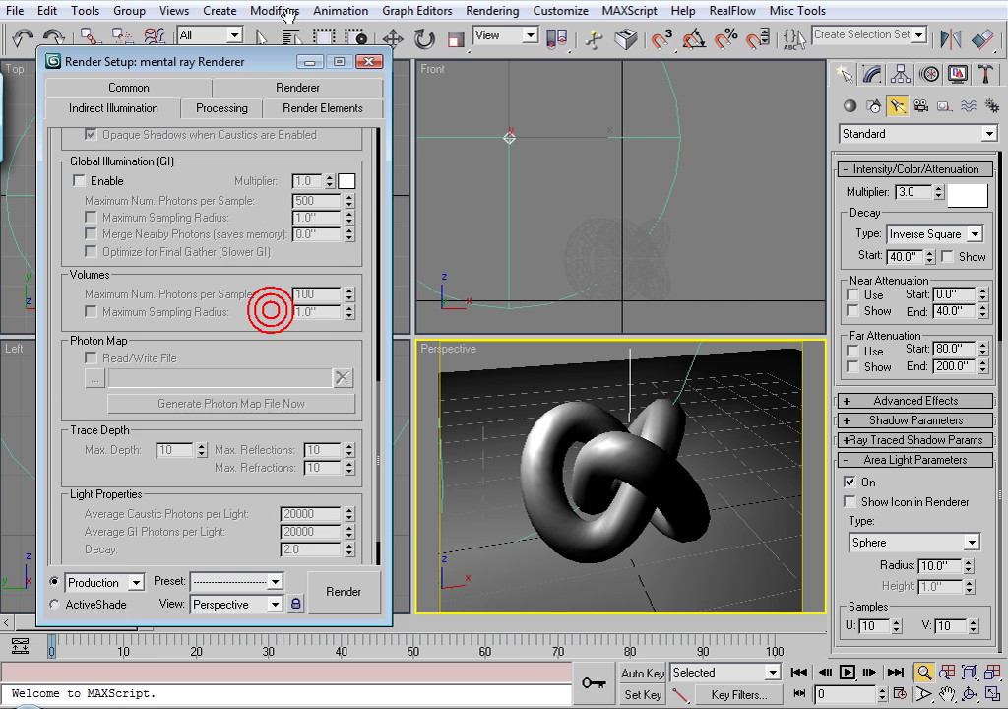
scroll(263, 486, "down", 2)
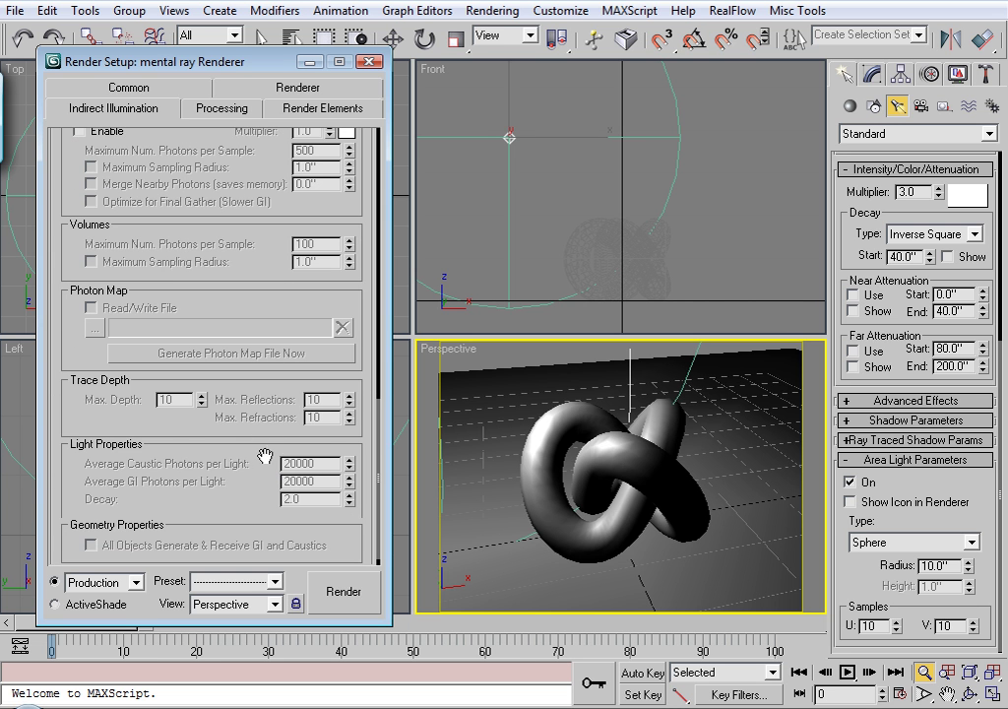
left_click(137, 86)
scroll(378, 277, "down", 12)
left_click(325, 554)
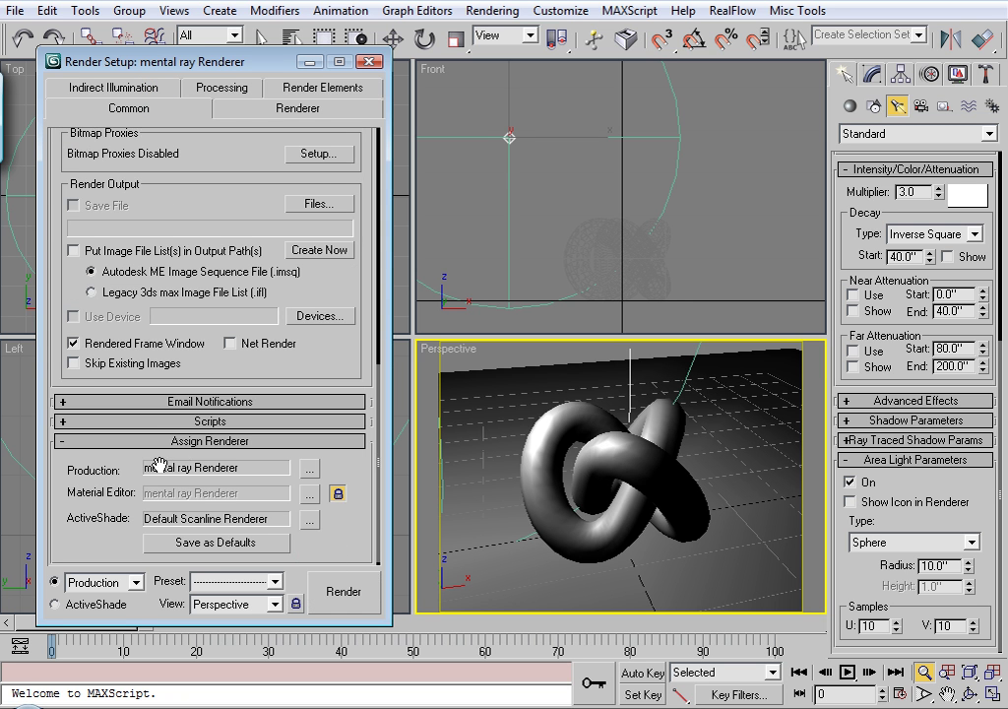
Step: Set Final Gather precision to the Low preset and make a test render
left_click(138, 85)
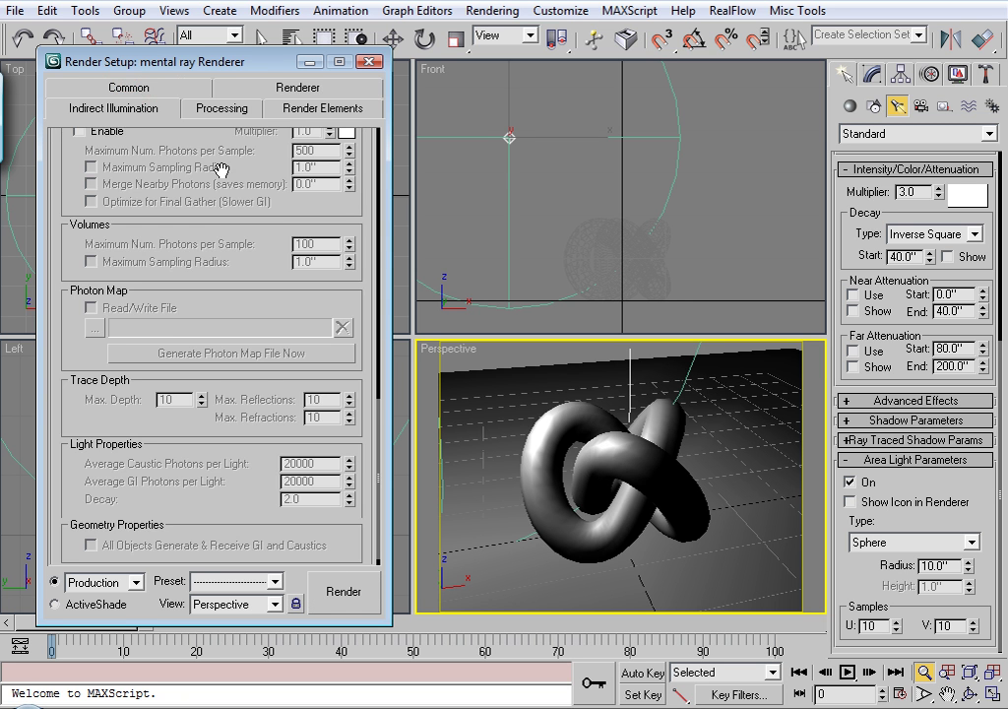
left_click_drag(224, 173, 275, 438)
left_click_drag(277, 220, 266, 383)
left_click_drag(215, 223, 123, 229)
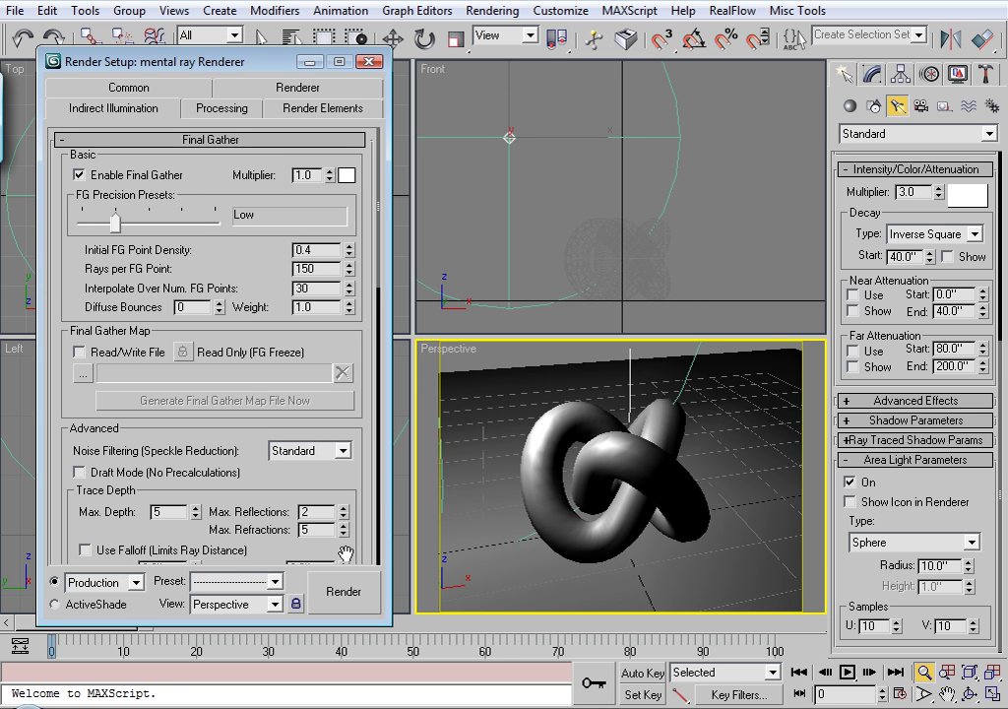
left_click(332, 590)
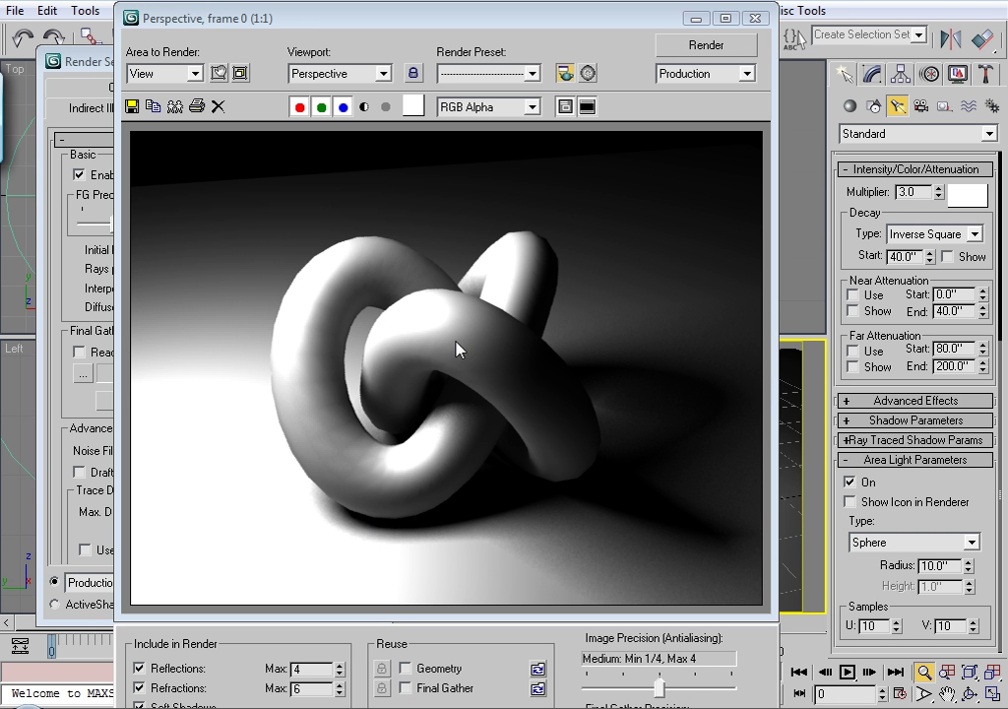
left_click(755, 18)
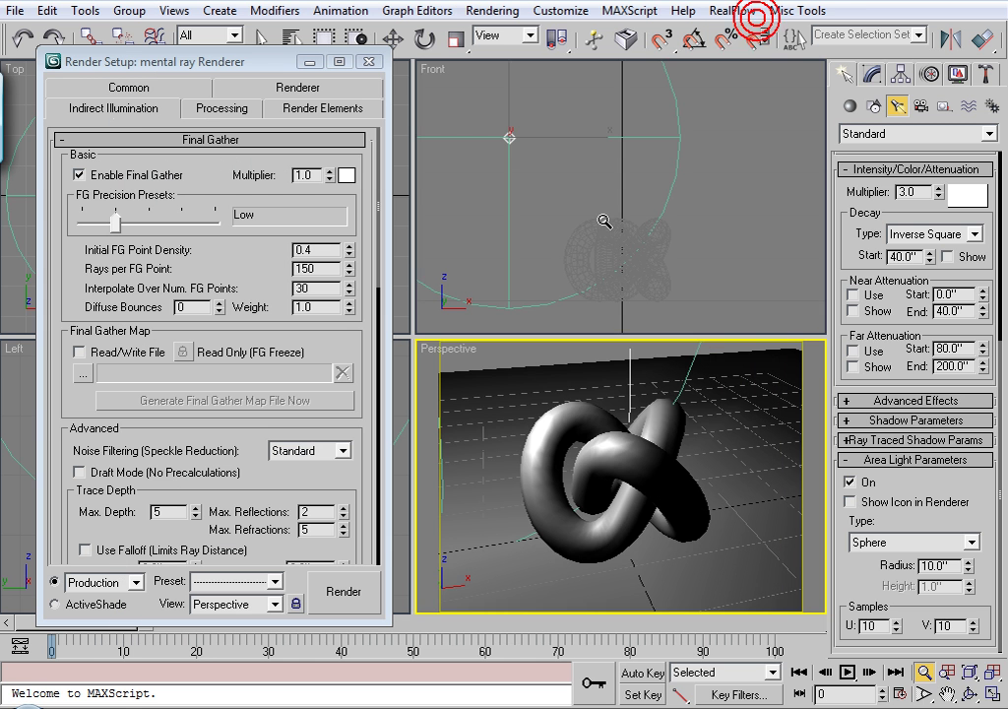
Step: Move mr Area Omni01 higher and further left in the Front view
right_click(571, 197)
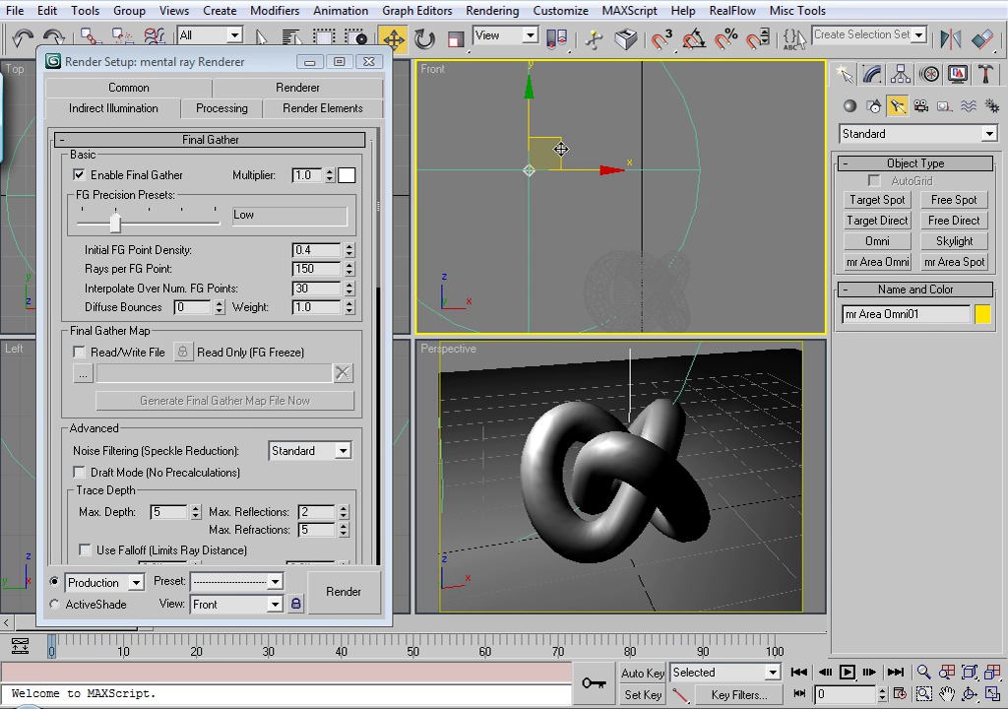
left_click_drag(559, 148, 530, 124)
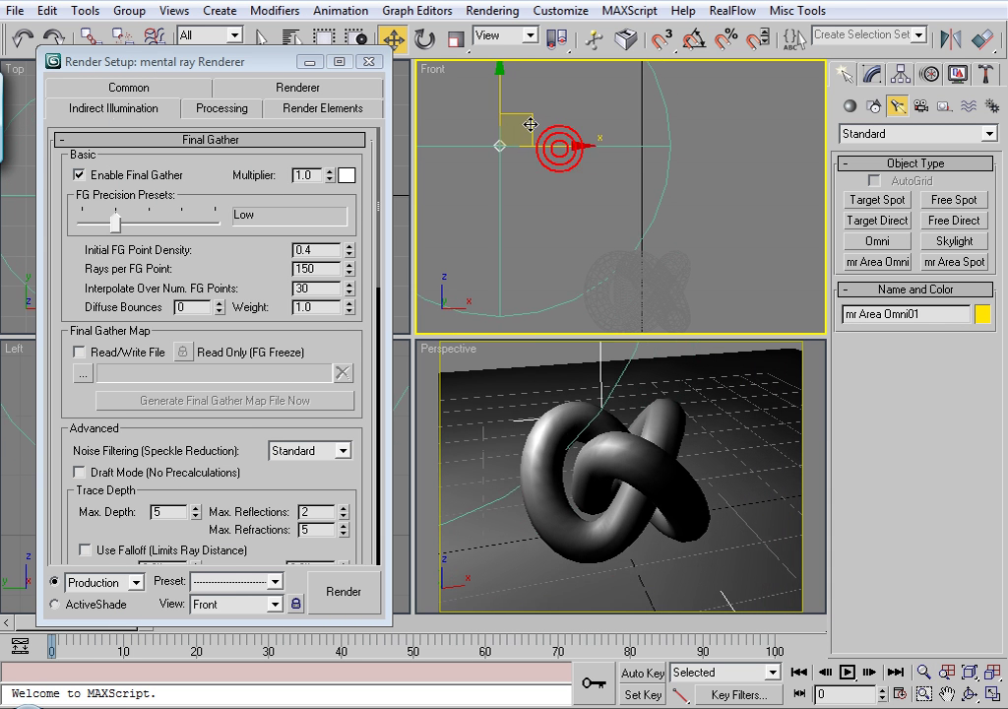
right_click(635, 450)
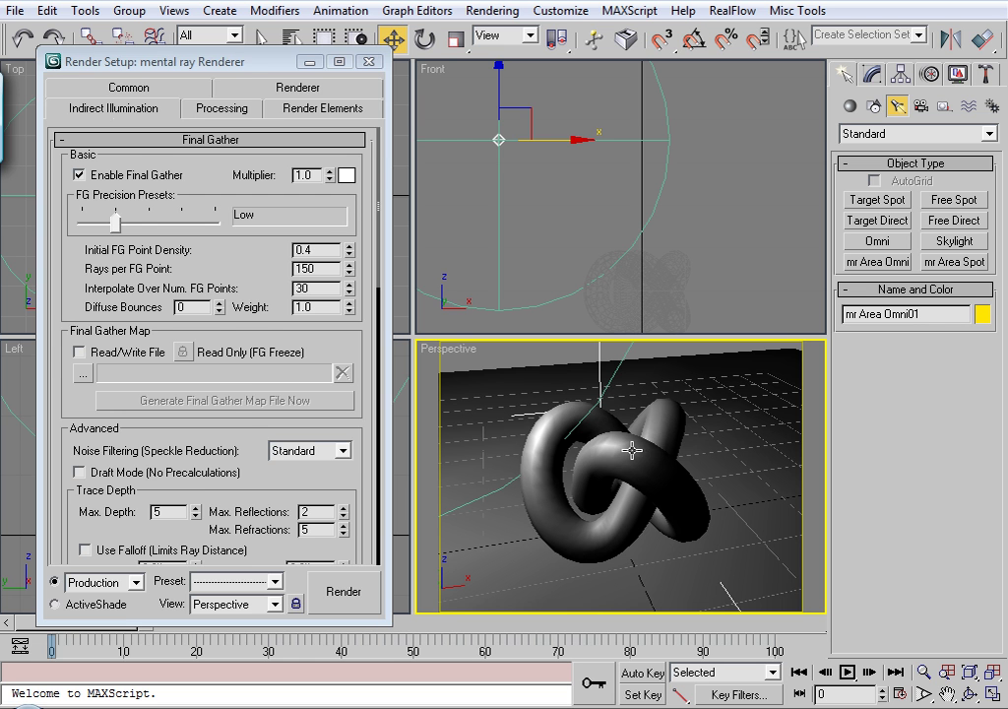
Step: Assign a Glass (physics_phen) material from the first slot to the torus knot
key("m")
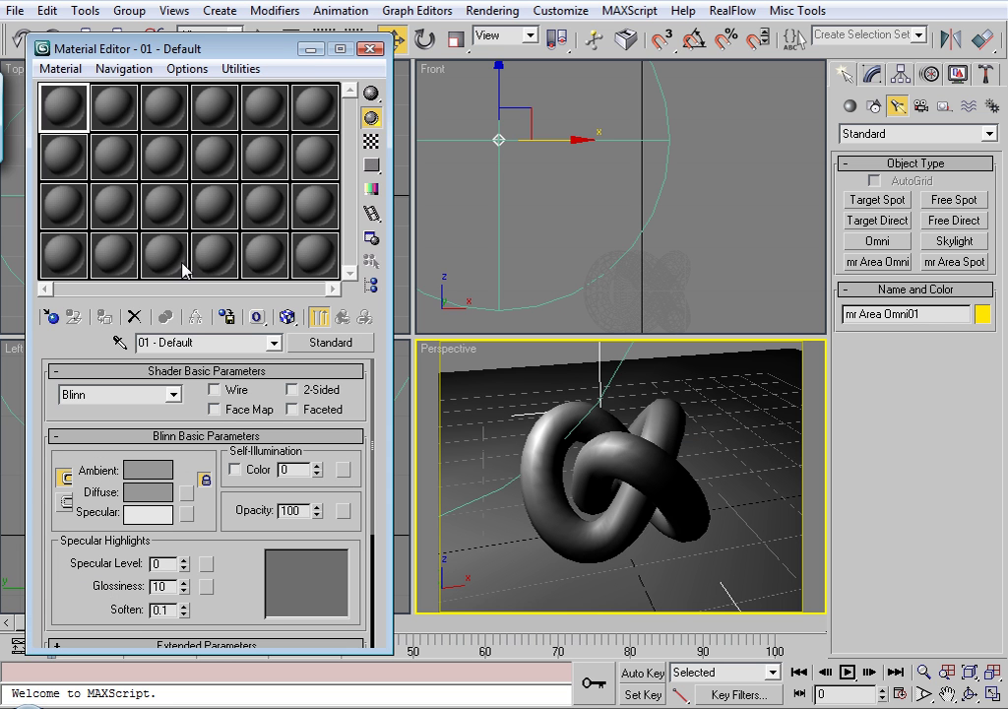
left_click(603, 292)
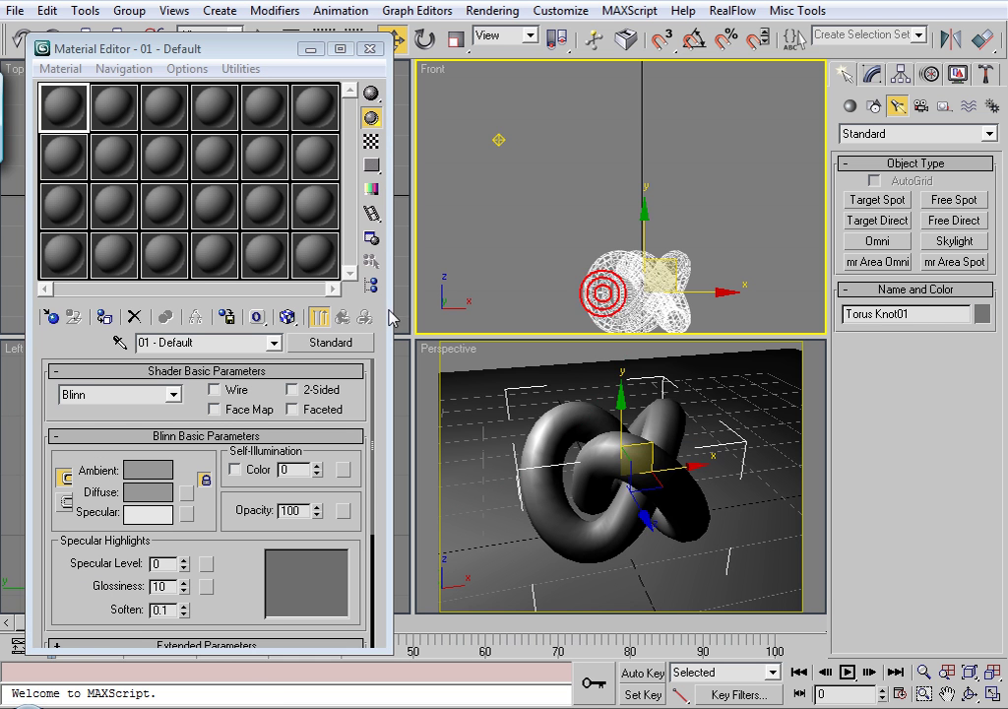
left_click(331, 341)
left_click(485, 336)
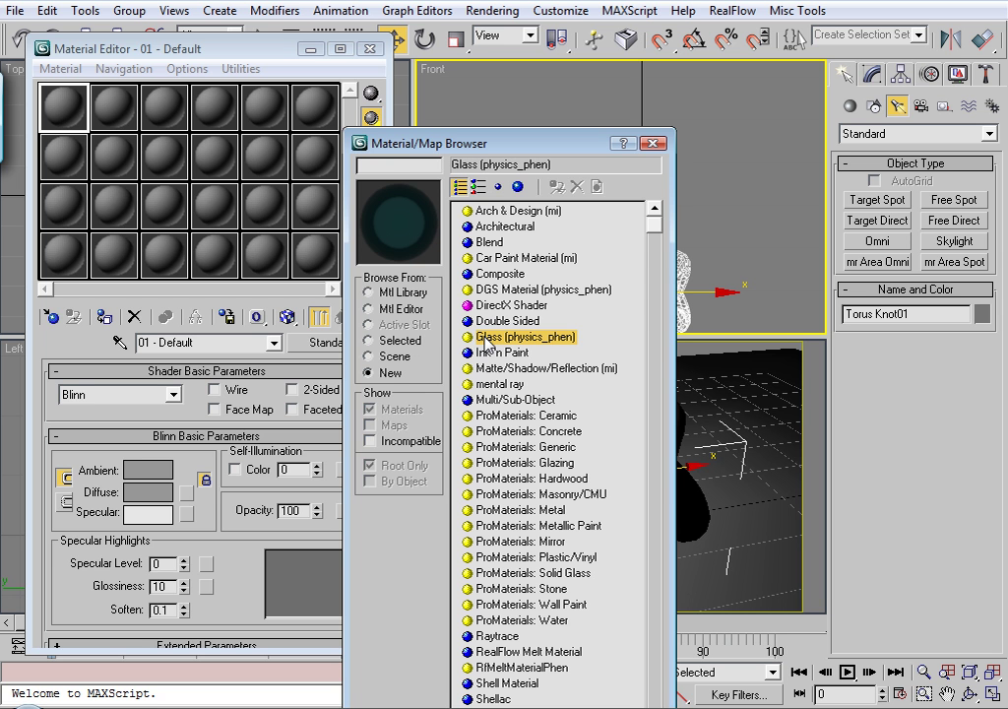
double_click(485, 337)
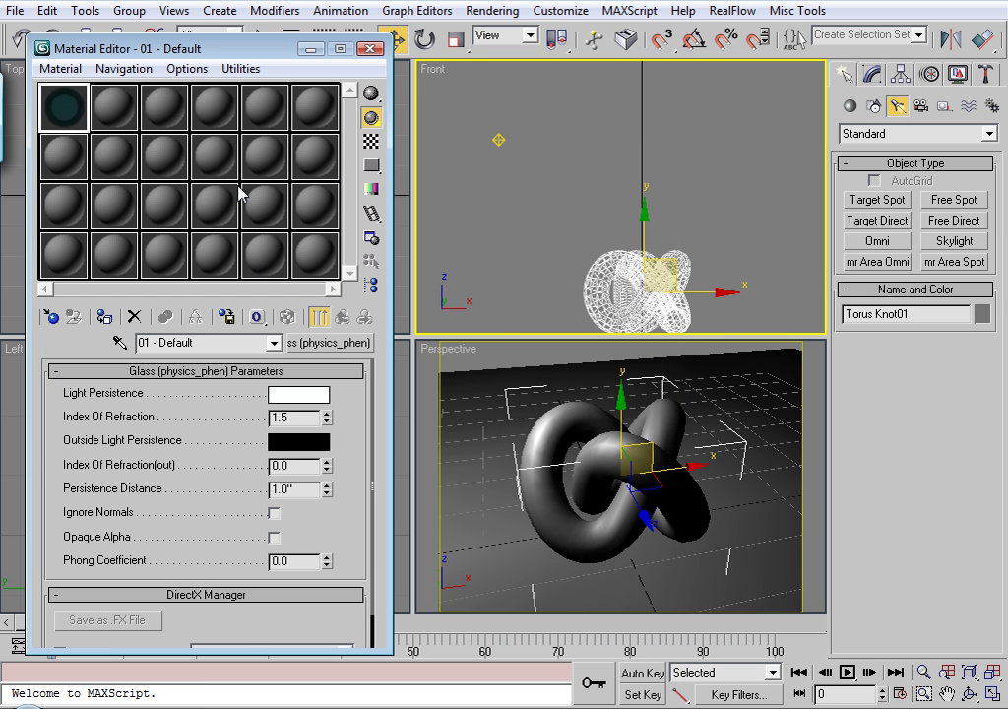
left_click(104, 318)
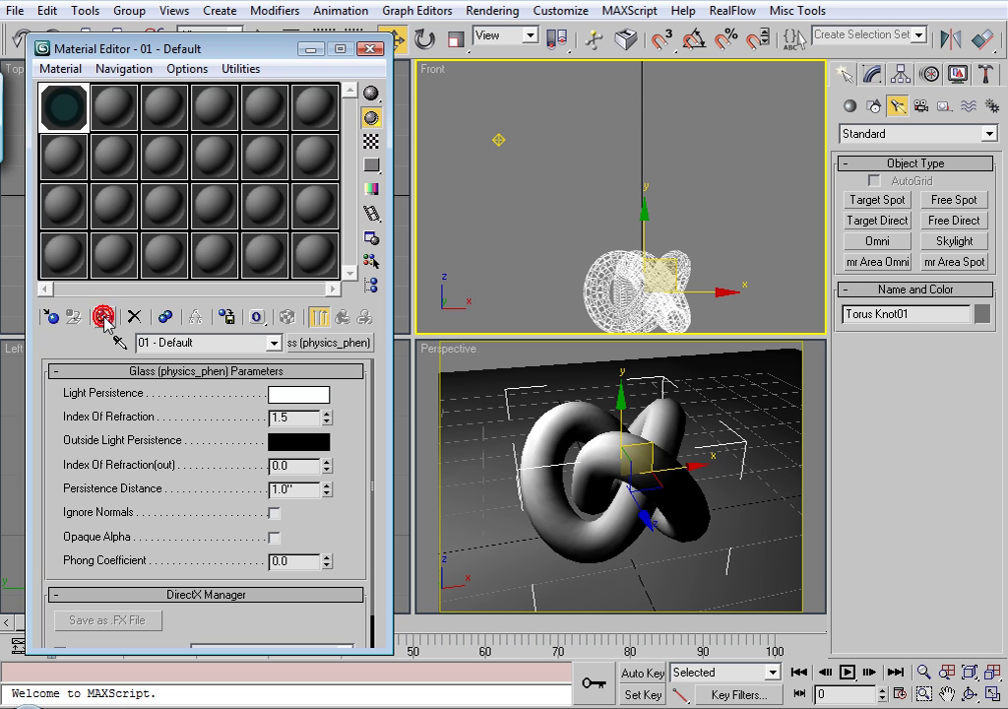
Step: Render the Perspective view to check the glass torus knot, then close the frame
left_click(370, 49)
left_click(363, 39)
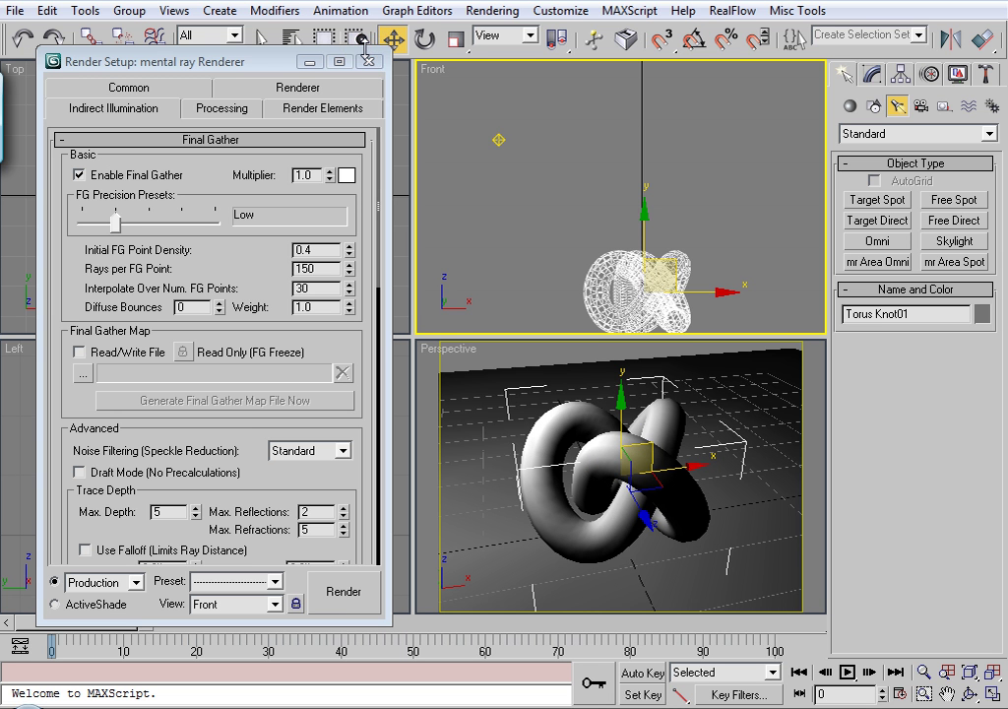
right_click(495, 382)
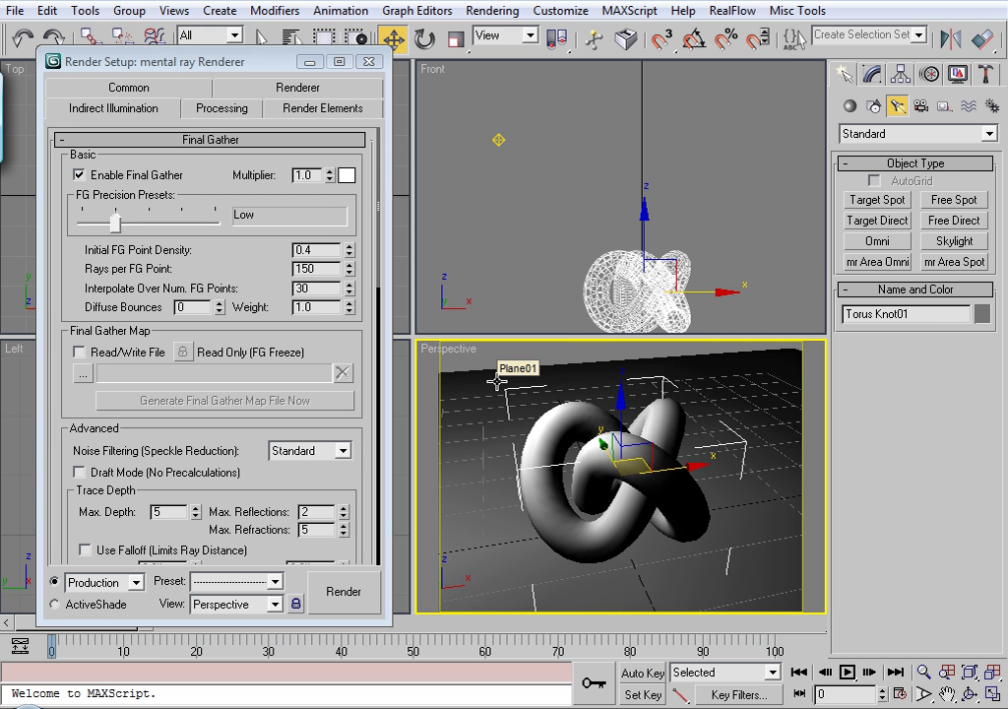
key("shift+q")
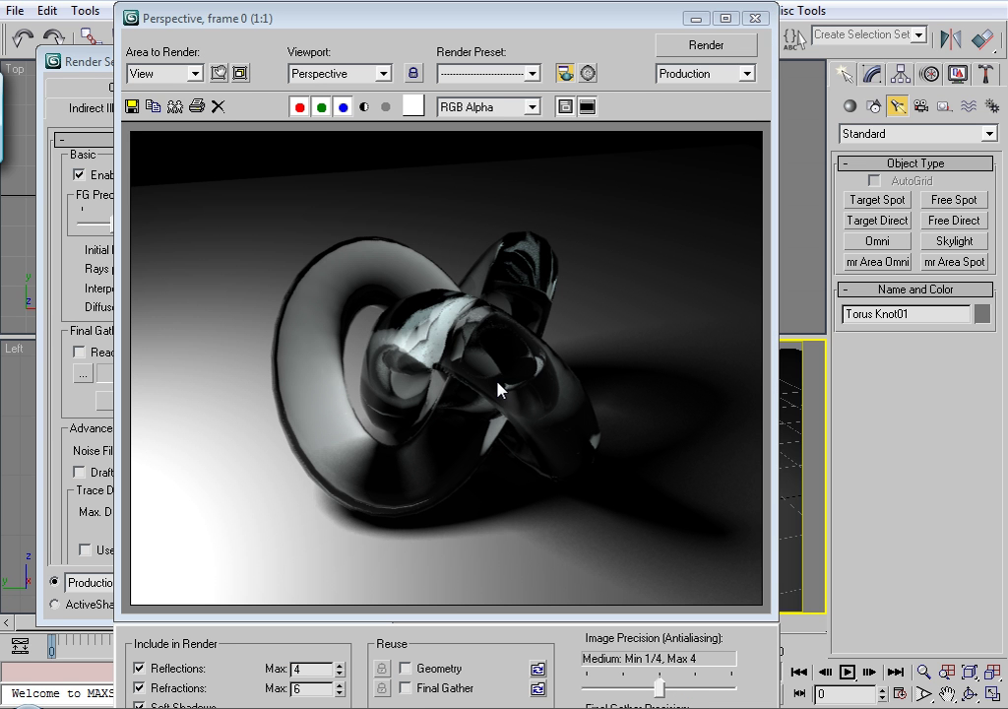
left_click(755, 20)
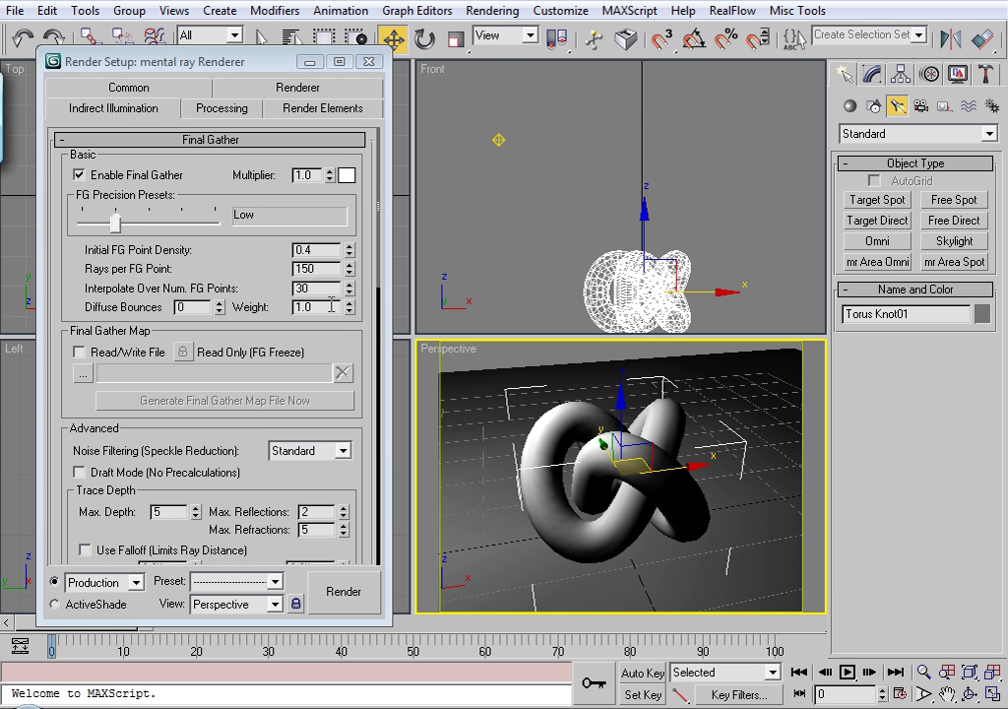
Step: Enable Caustics in the mental ray Caustics and Global Illumination rollout
left_click_drag(225, 202, 266, 91)
left_click_drag(273, 387, 246, 116)
left_click(79, 278)
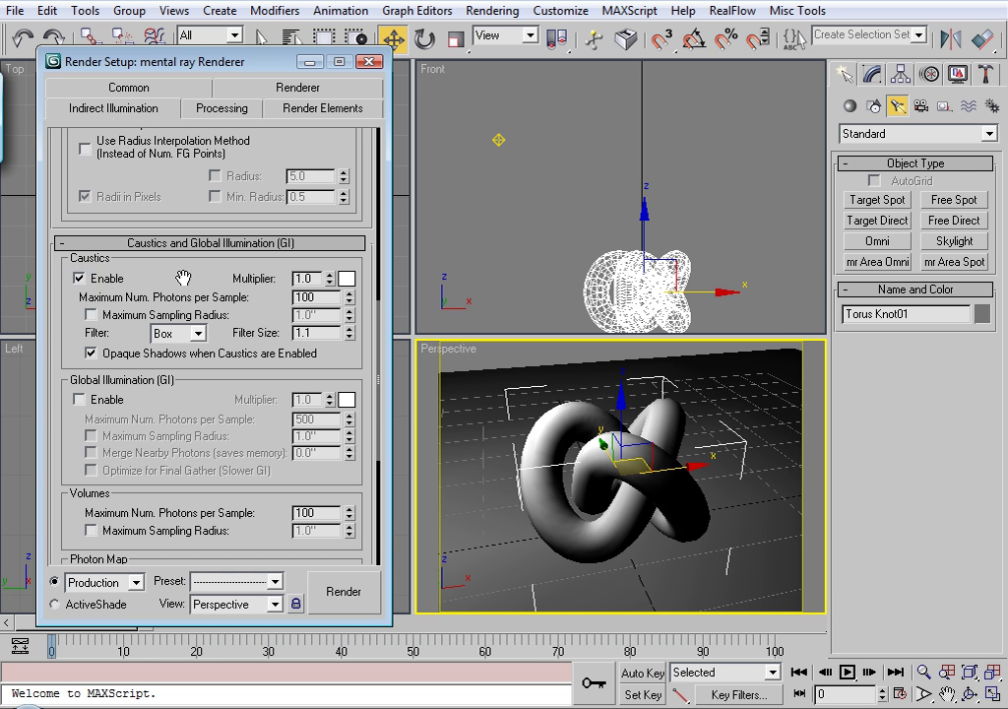
left_click_drag(201, 284, 201, 209)
left_click_drag(207, 473, 212, 279)
left_click_drag(241, 333, 240, 215)
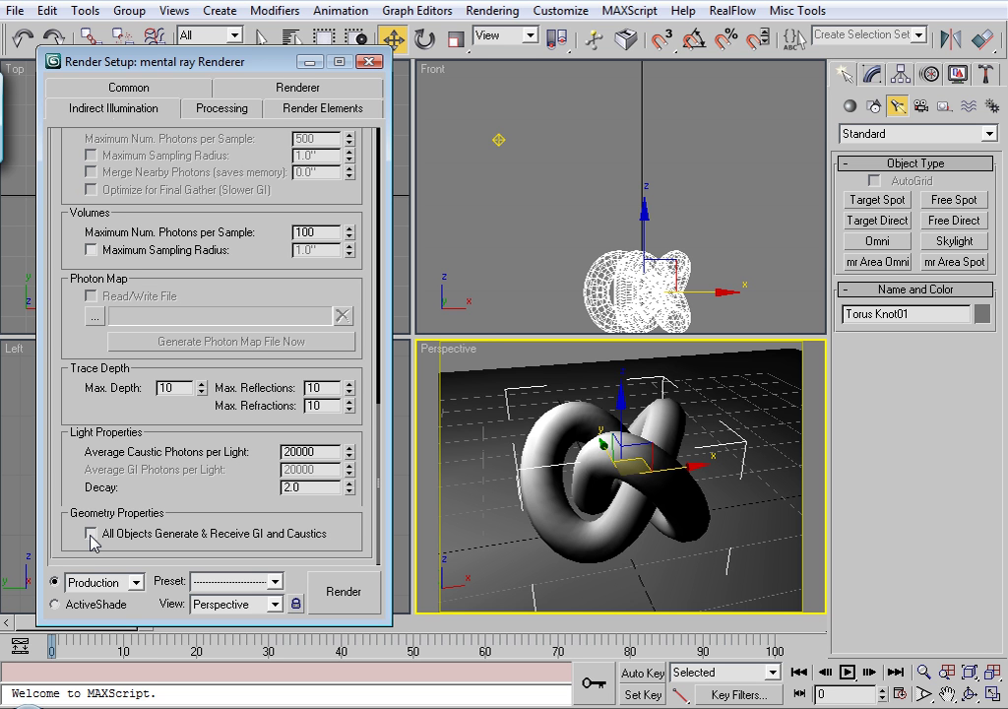
Step: Turn on Generate Caustics in the torus knot's mental ray object properties
left_click(598, 294)
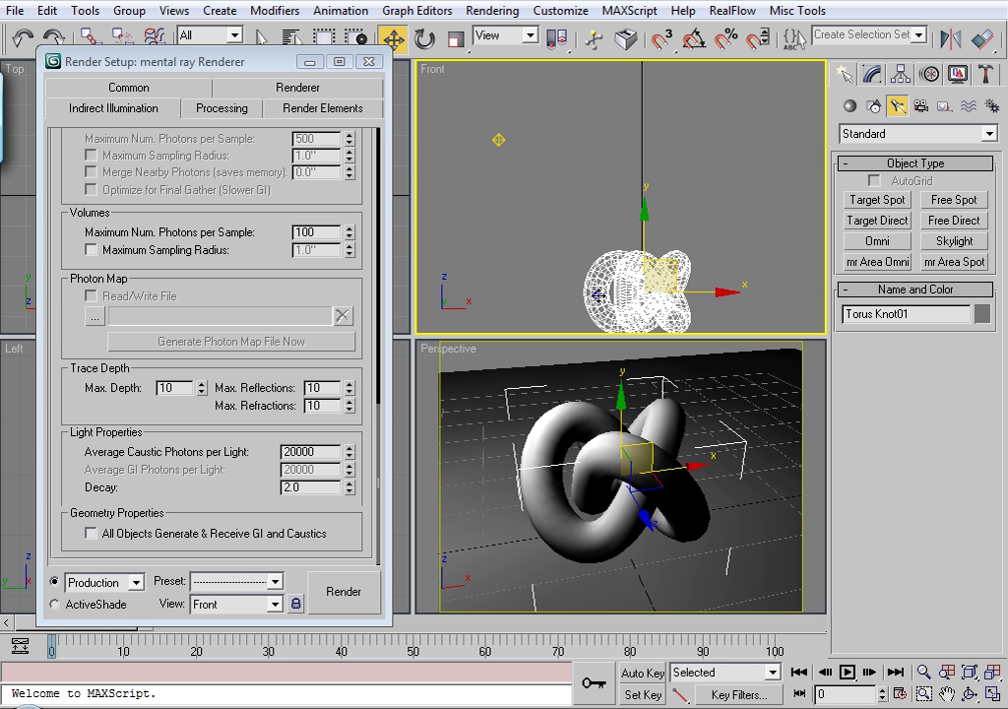
right_click(598, 294)
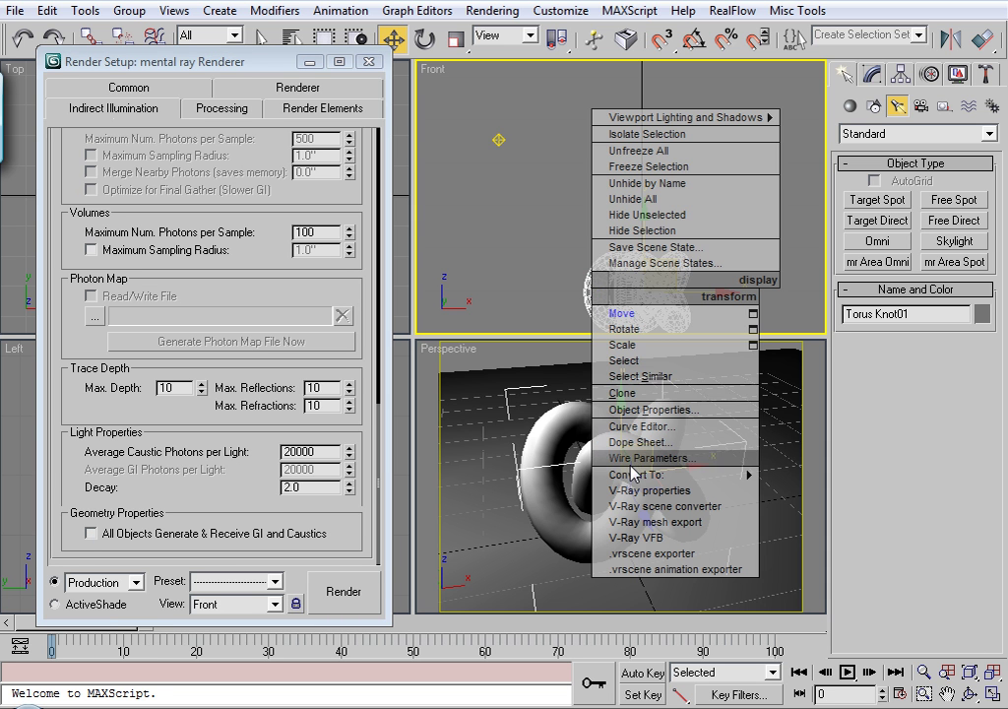
left_click(640, 410)
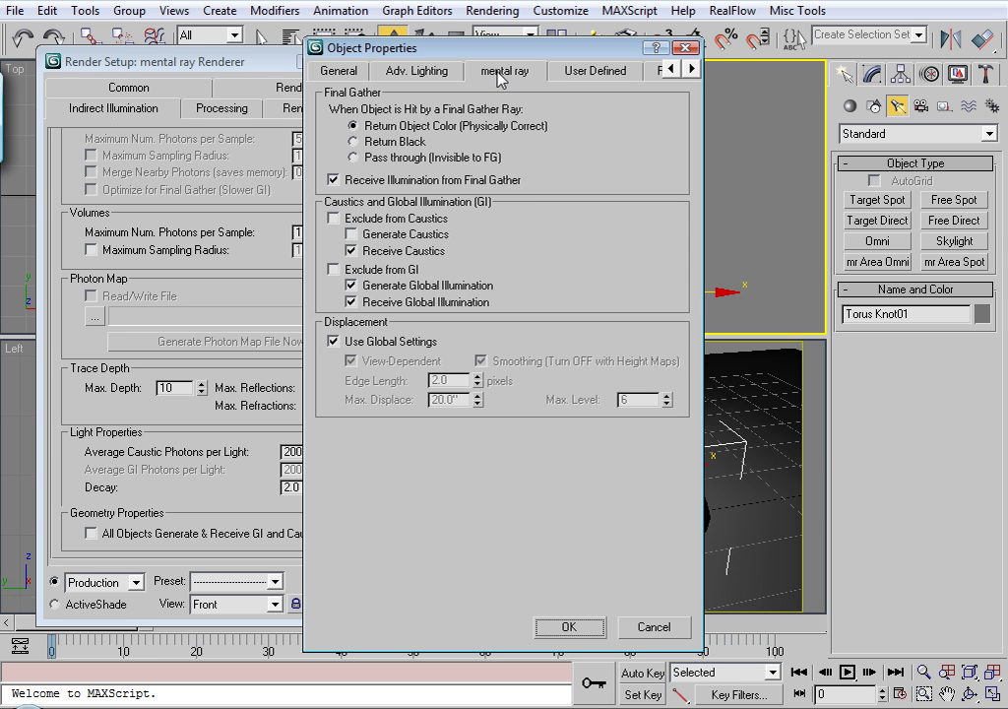
left_click(351, 234)
left_click(576, 628)
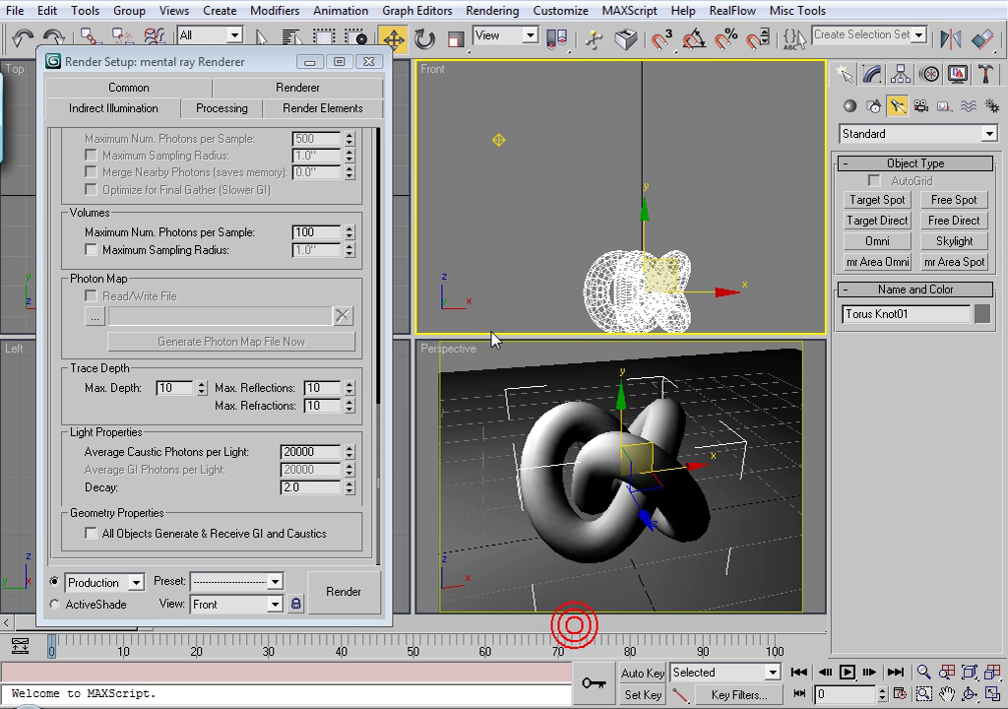
Step: Review Plane01's mental ray object properties for receiving caustics and confirm
scroll(504, 279, "up", 2)
left_click(522, 281)
right_click(523, 280)
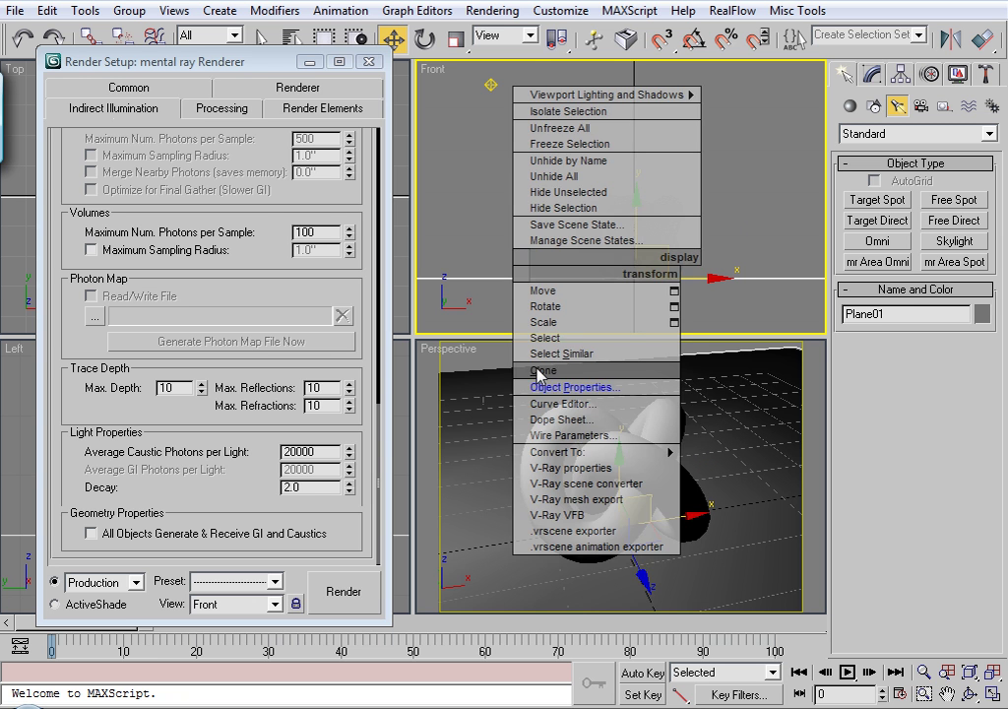
left_click(542, 386)
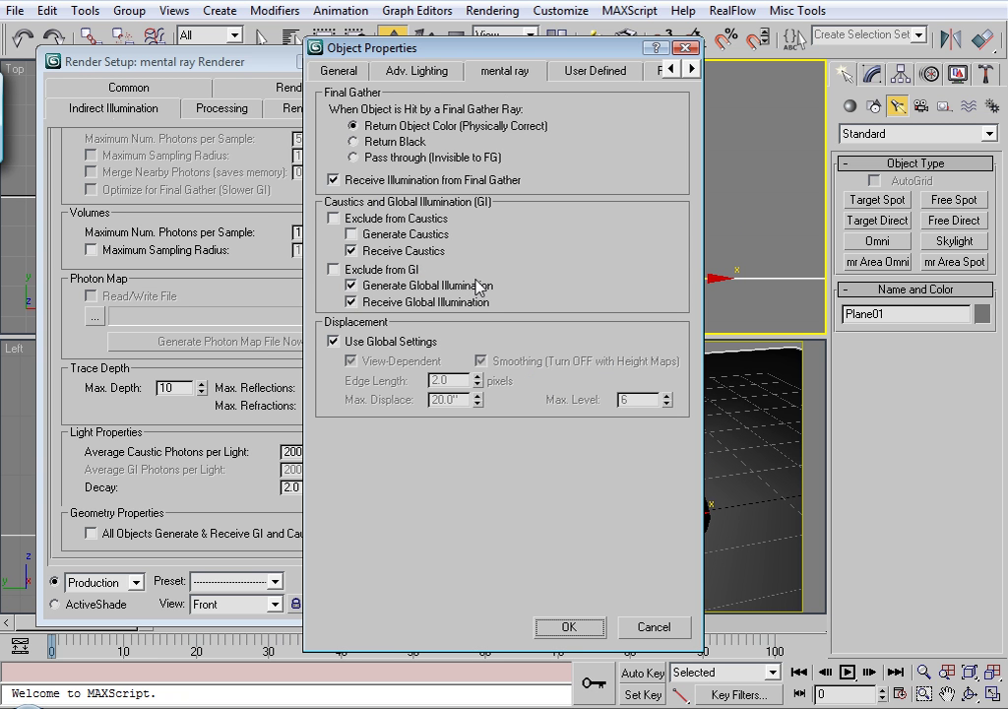
left_click(579, 627)
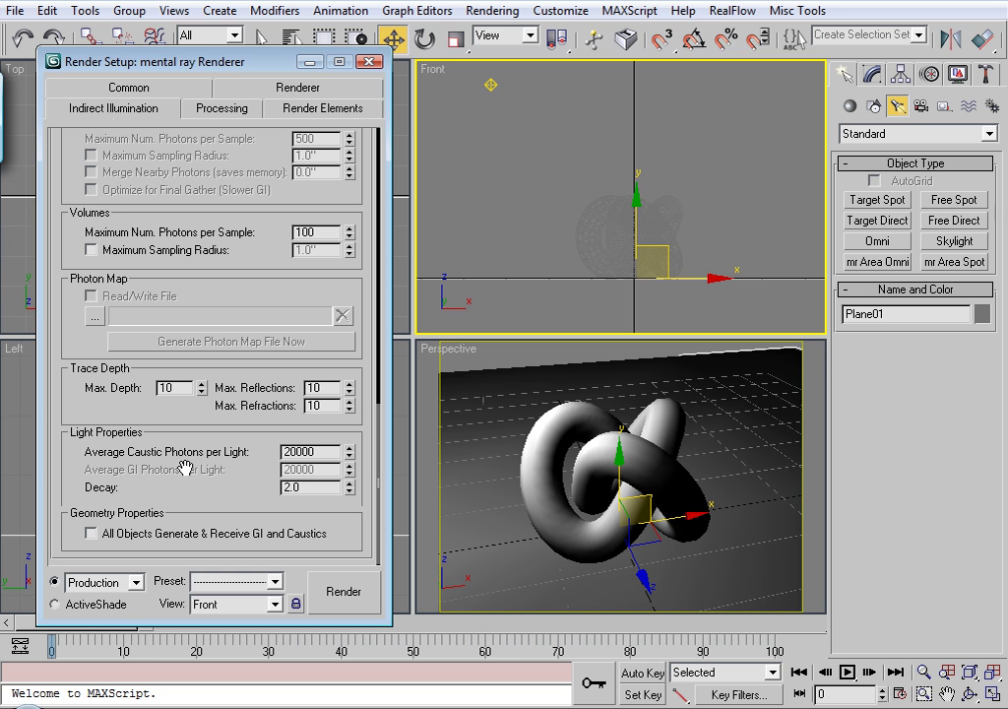
Step: Set 200000 average caustic photons per light and try a Decay of 1.0
left_click(319, 453)
left_click(298, 485)
double_click(317, 487)
left_click(298, 486)
double_click(306, 487)
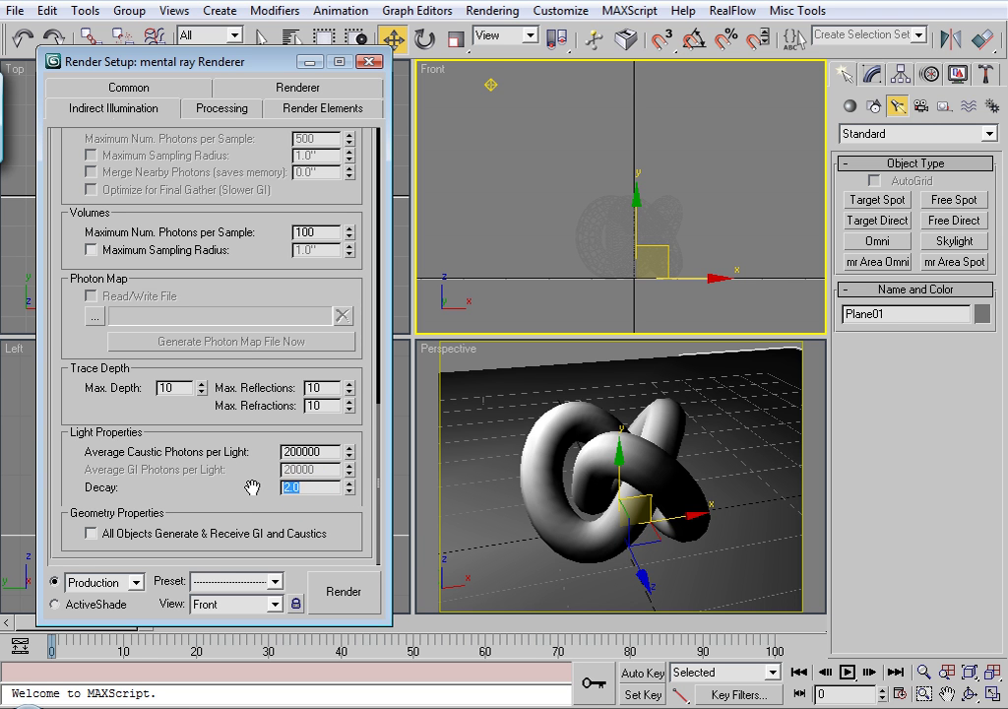
type("1.0")
left_click(306, 489)
Step: Settle the caustic photon Decay at 2.0 with the Perspective view active
double_click(305, 489)
type("0")
left_click(306, 489)
key("Return")
left_click(445, 479)
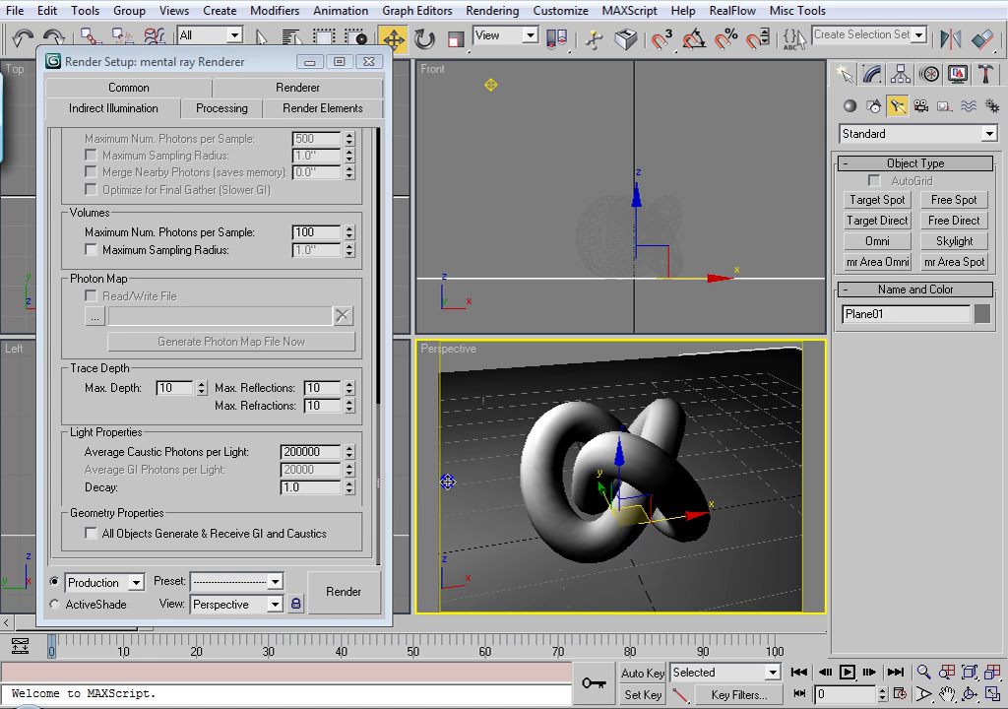
double_click(309, 488)
type("2.0")
left_click(308, 487)
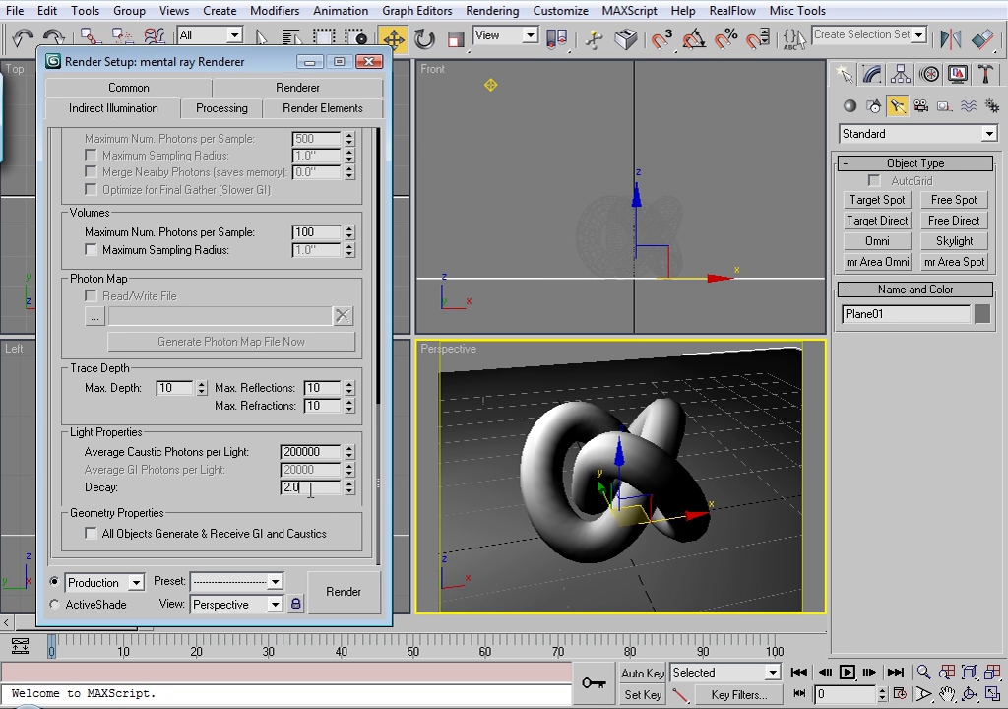
Step: Render the knot at caustic Decay 2.0, then change Decay to 1.7 and re-render
left_click(355, 594)
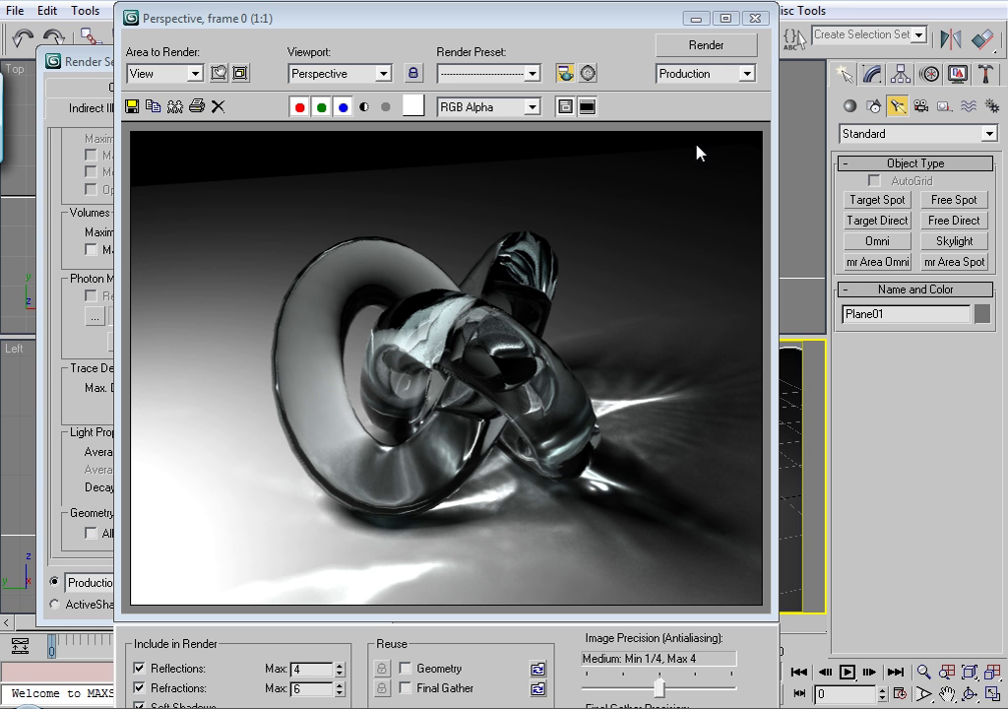
left_click(755, 18)
double_click(313, 486)
type("1.7")
key("Return")
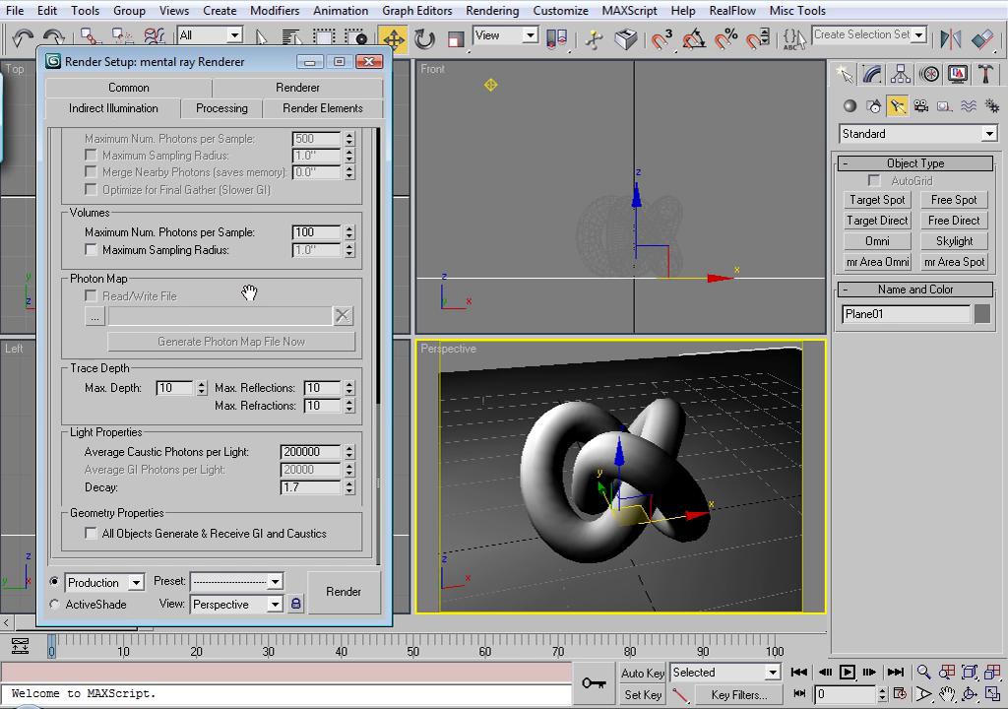
left_click_drag(249, 293, 254, 546)
left_click_drag(268, 295, 266, 323)
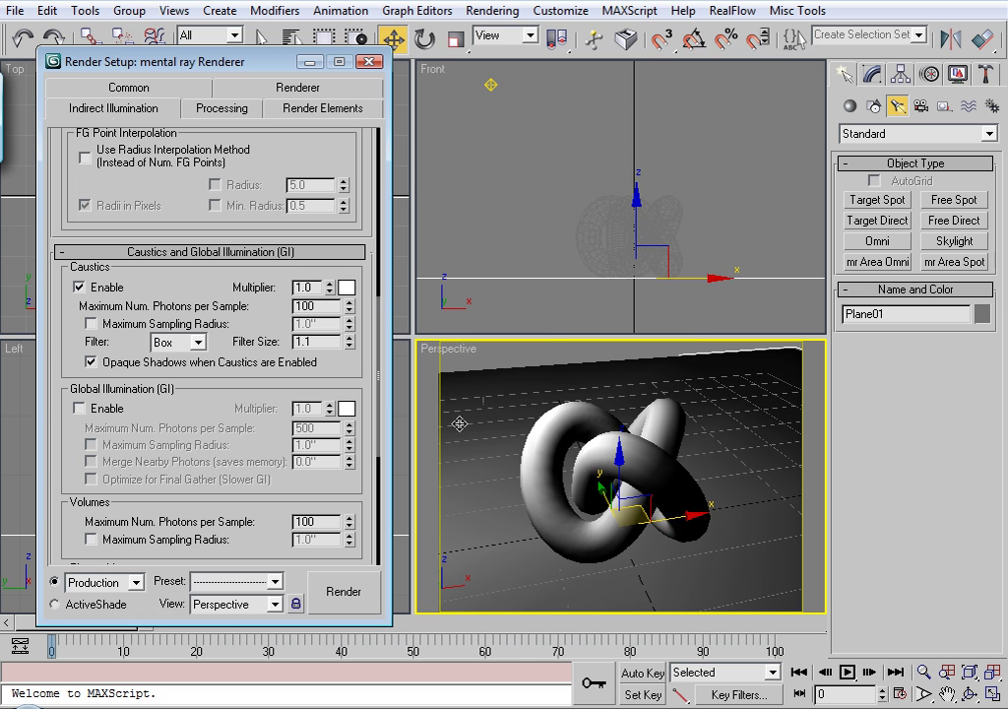
key("shift+q")
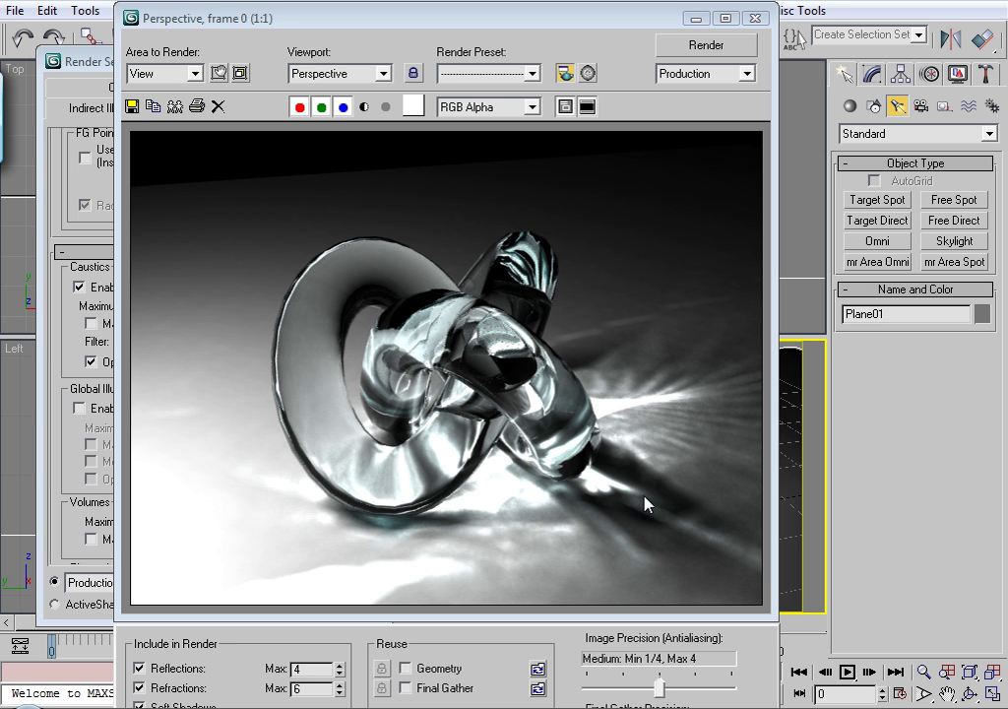
Step: Close the render and re-enter the caustic Decay value
left_click(755, 18)
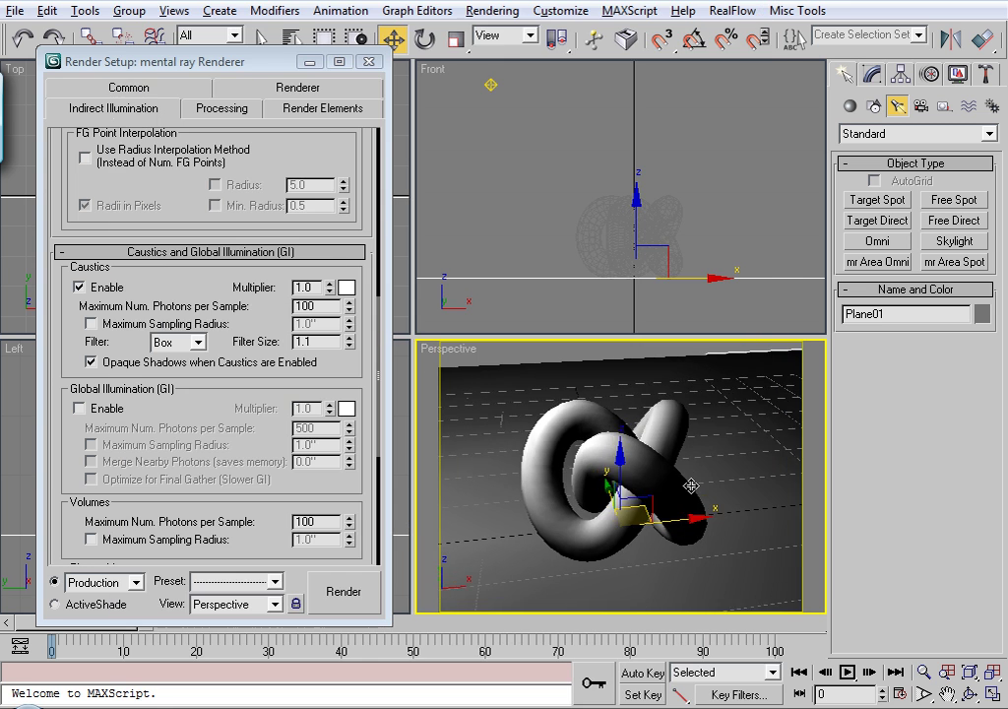
left_click_drag(286, 498, 268, 176)
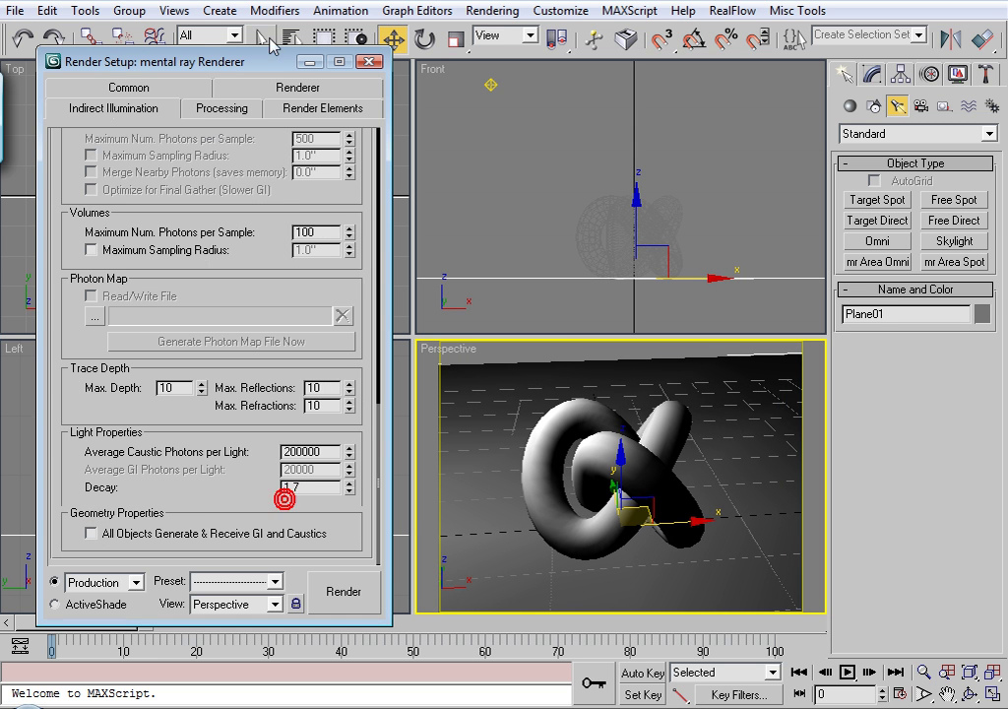
double_click(315, 488)
type("1.")
key("Return")
Step: Change caustics Maximum Num. Photons per Sample from 100 to 10
left_click_drag(200, 243, 263, 463)
left_click_drag(207, 344, 202, 389)
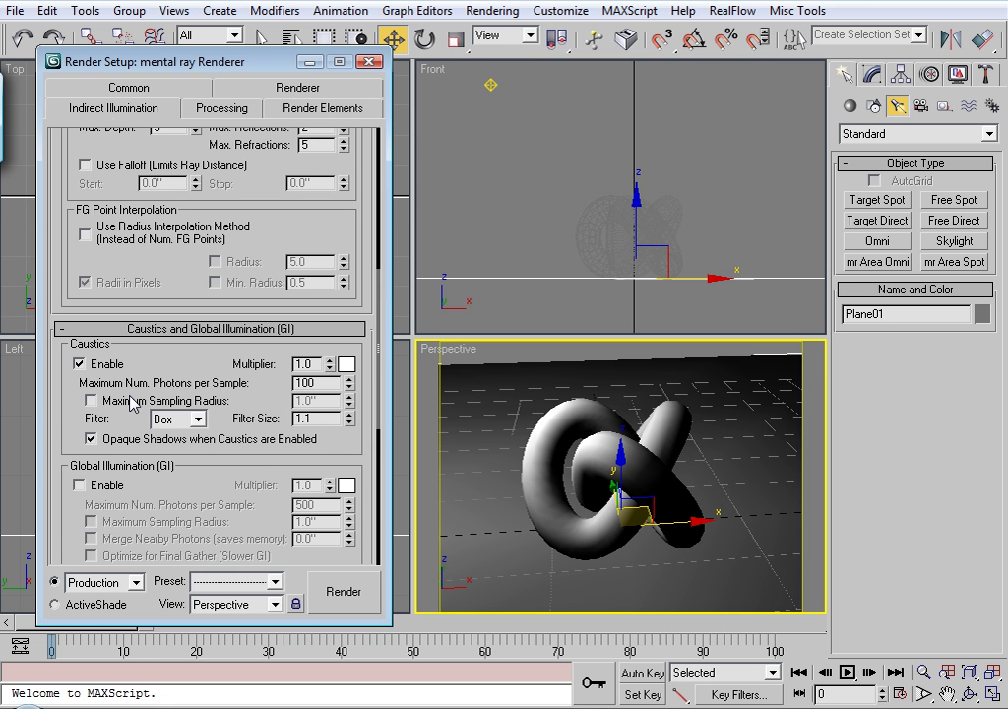
double_click(310, 383)
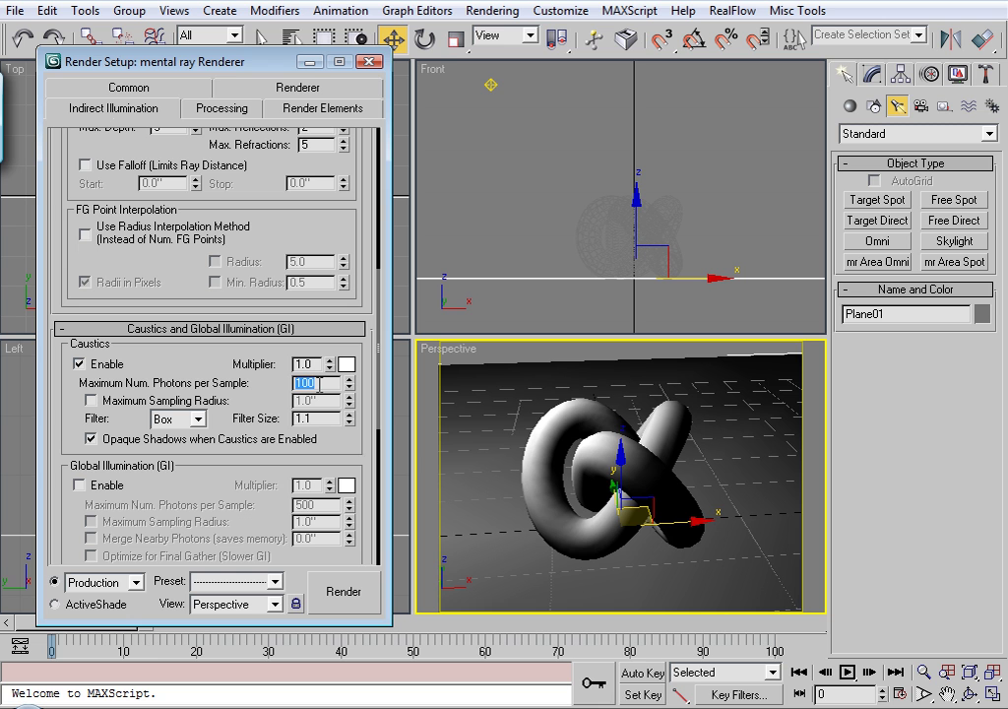
type("1000")
left_click(322, 382)
key("BackSpace")
key("BackSpace")
key("BackSpace")
Step: Render with 10 photons per sample and move that frame aside
type("0")
left_click(343, 591)
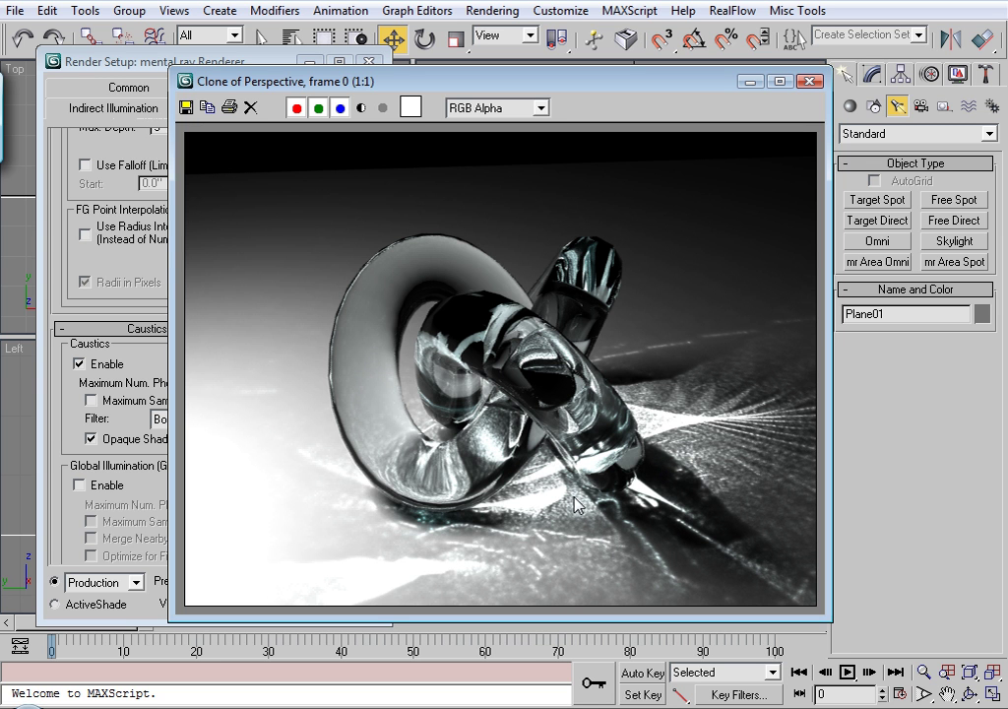
mouse_move(415, 84)
left_mouse_down()
mouse_move(582, 122)
mouse_move(596, 138)
left_mouse_up()
Step: Set photons per sample to 1000 and render again
double_click(307, 383)
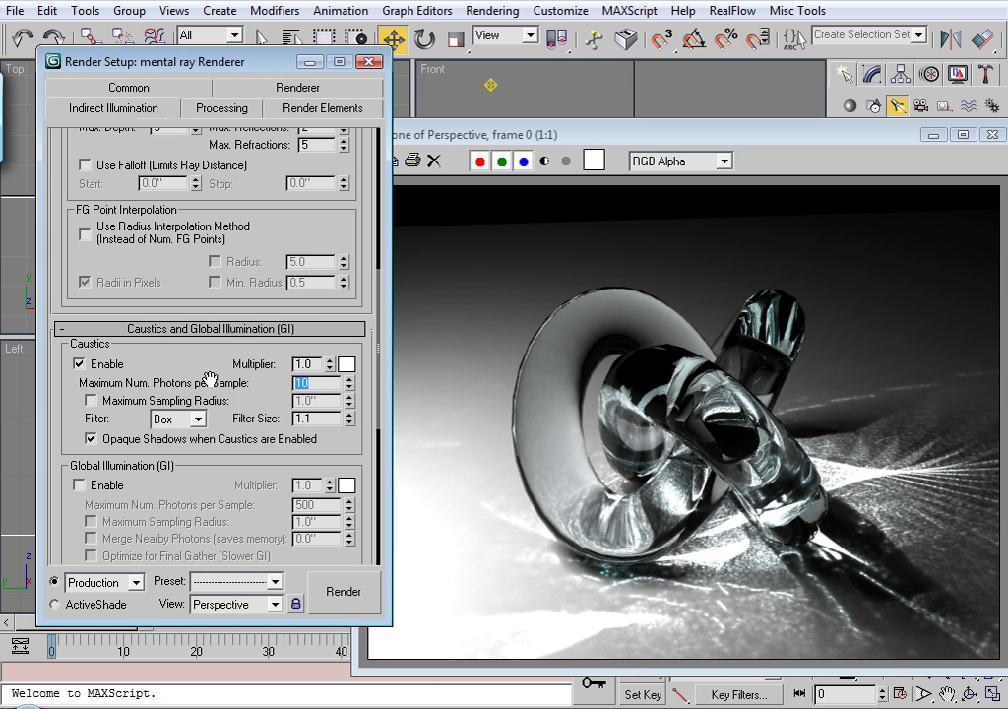
type("1000")
left_click(337, 591)
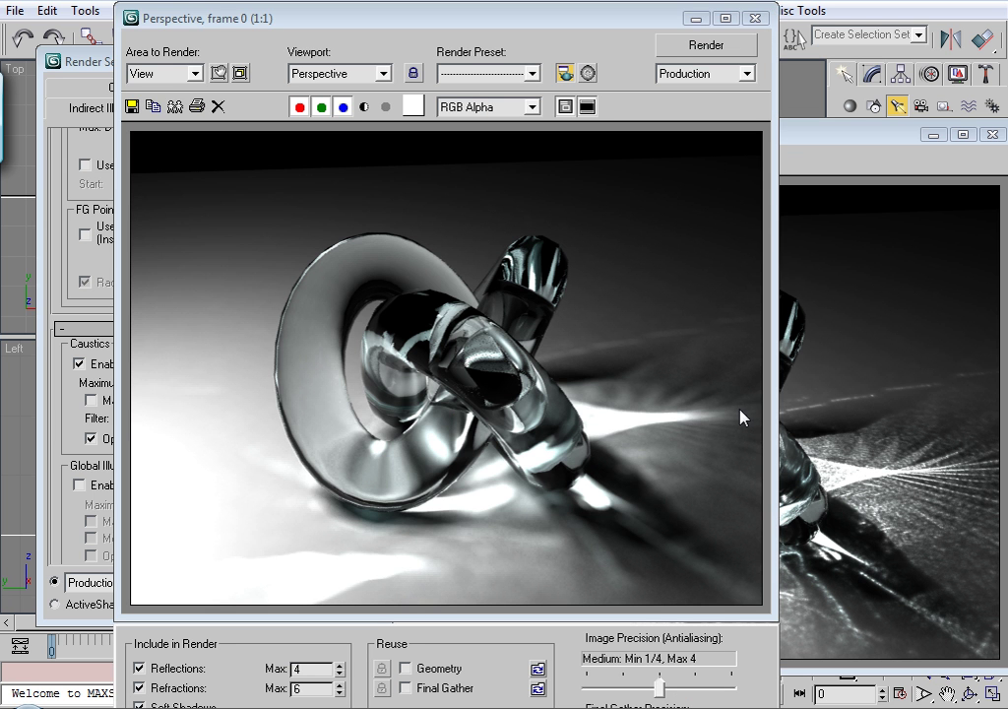
Step: Place the 10 and 1000 photon renders side by side, then close the newer one
left_click_drag(552, 11, 386, 30)
mouse_move(691, 139)
left_mouse_down()
mouse_move(711, 98)
mouse_move(667, 79)
mouse_move(613, 84)
mouse_move(668, 93)
left_mouse_up()
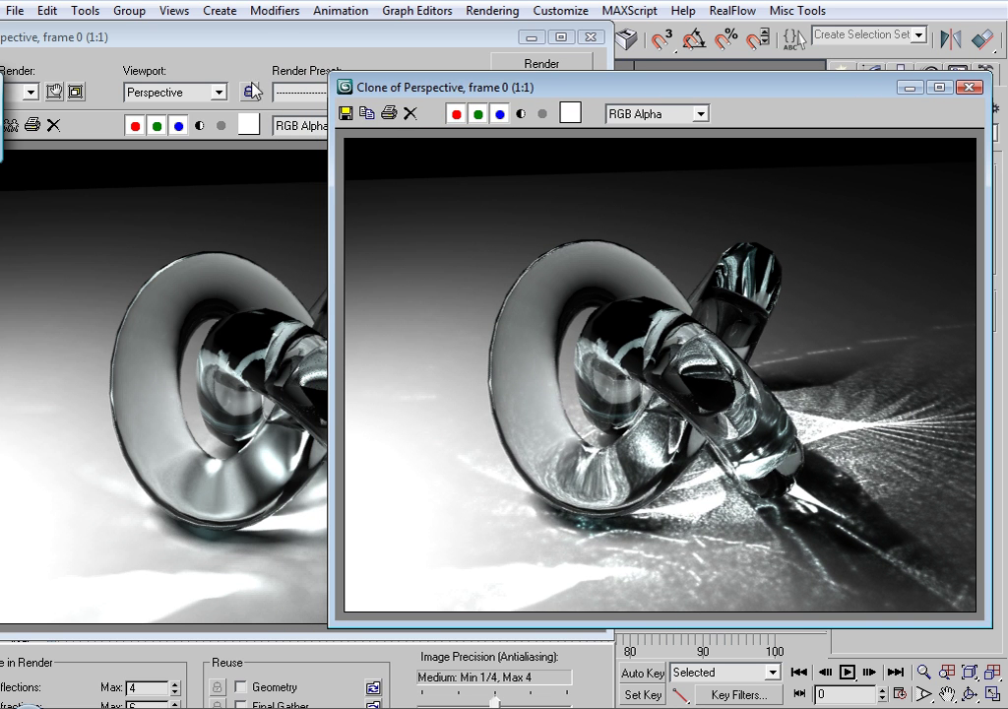
mouse_move(268, 40)
left_mouse_down()
mouse_move(109, 49)
mouse_move(185, 65)
left_mouse_up()
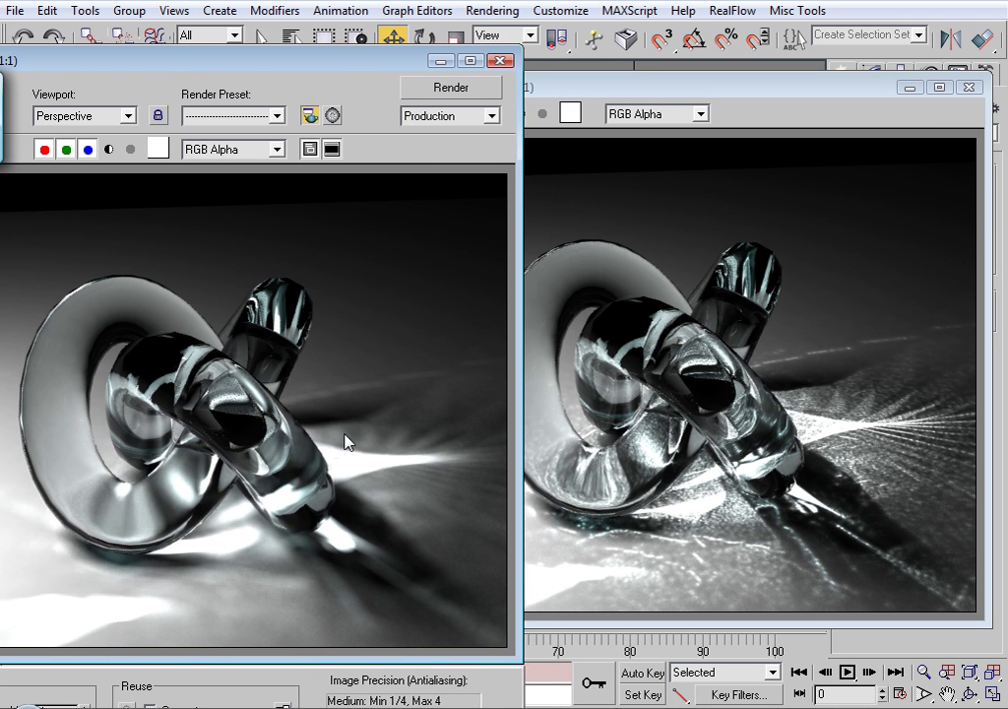
left_click(501, 61)
Step: Close the cloned render and set caustics photons per sample to 50
left_click(969, 87)
double_click(307, 382)
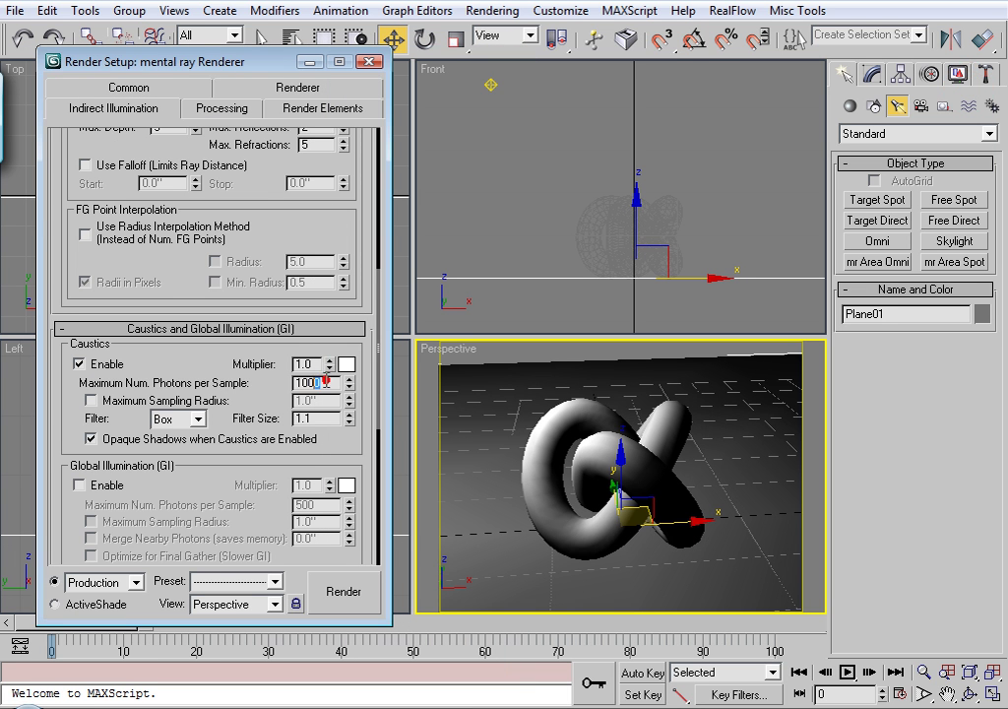
type("50")
scroll(258, 396, "down", 1)
scroll(258, 396, "down", 2)
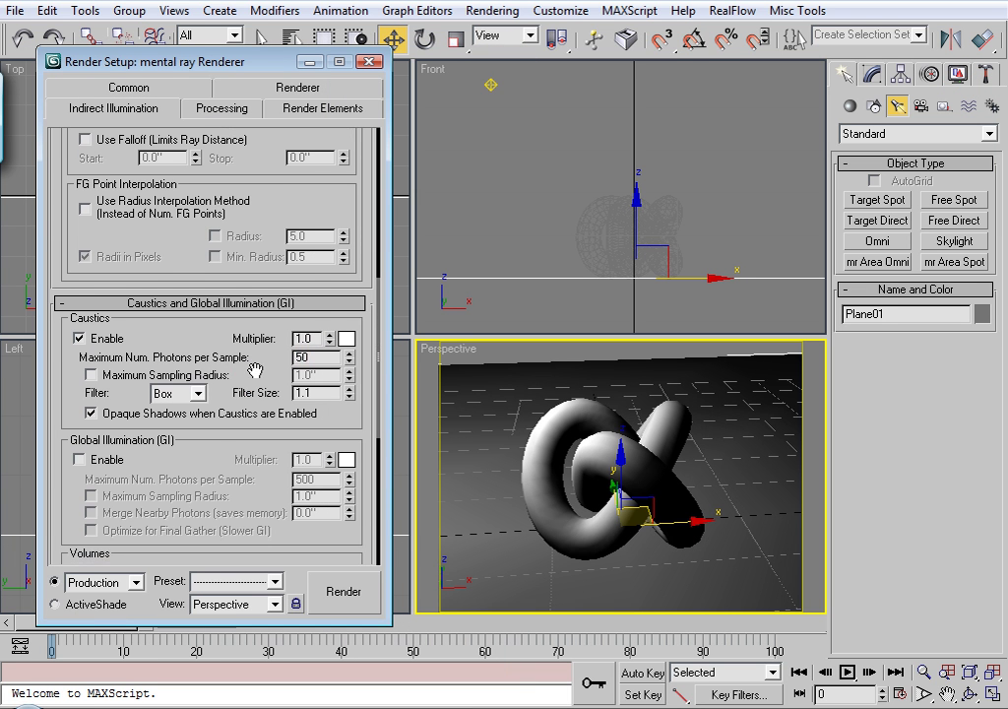
Step: Try the Cone caustics filter, revert to Box, and bring up the Material Editor
left_click(199, 396)
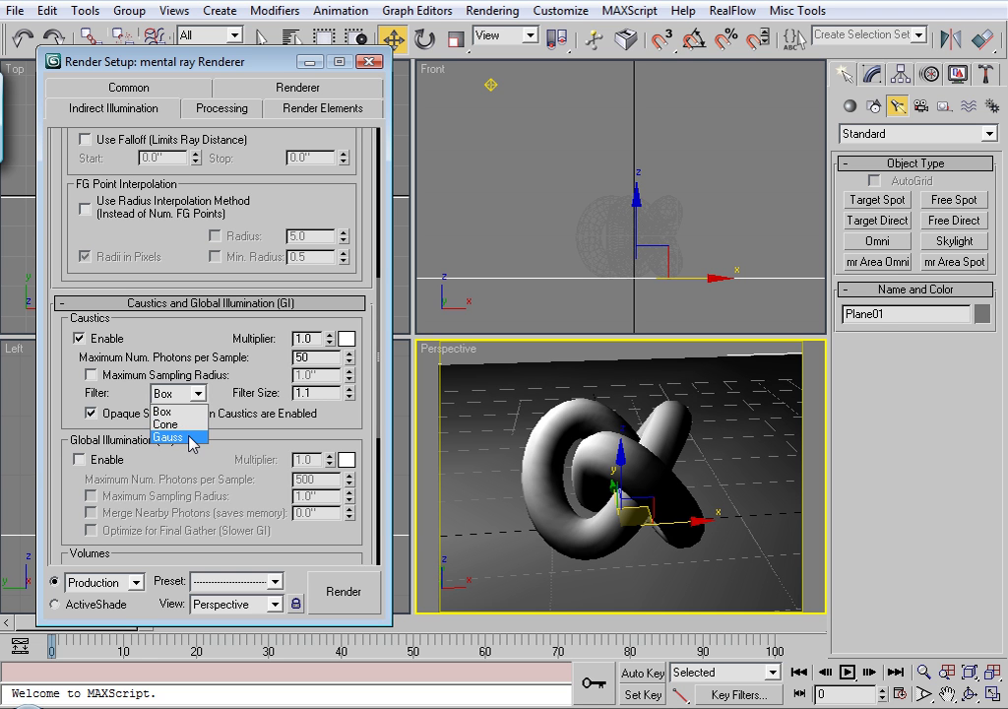
left_click(177, 411)
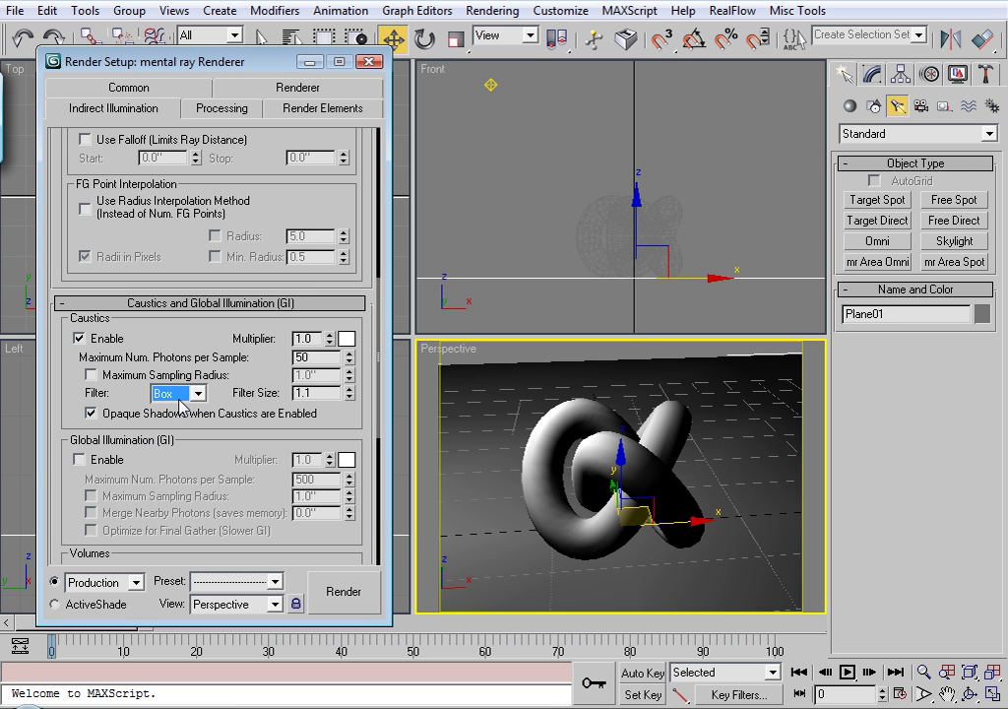
left_click(197, 393)
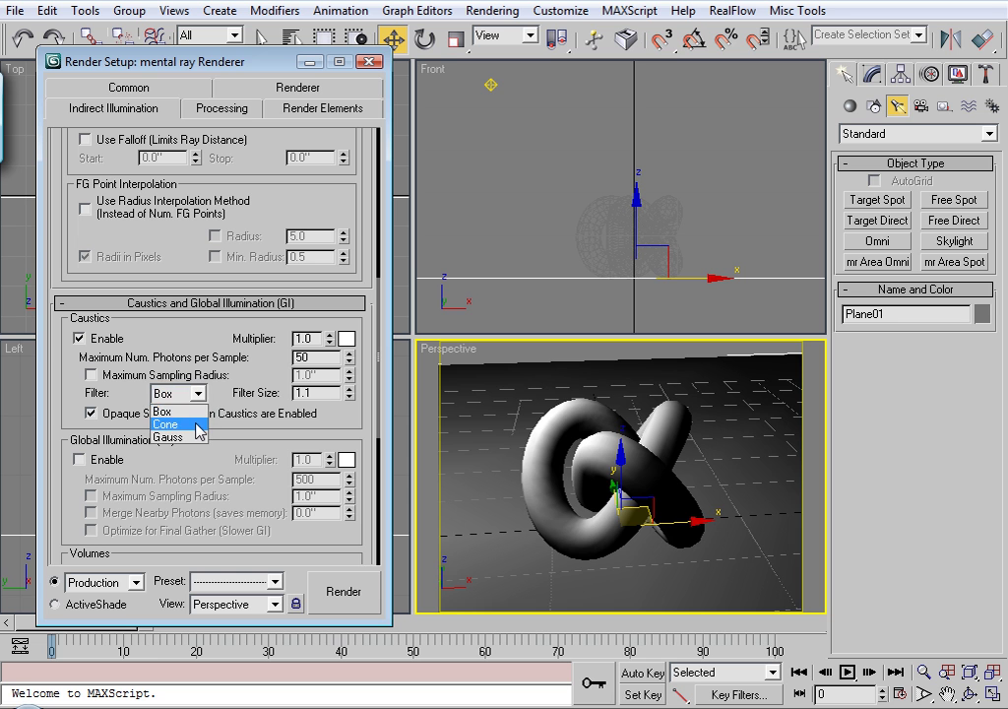
left_click(194, 419)
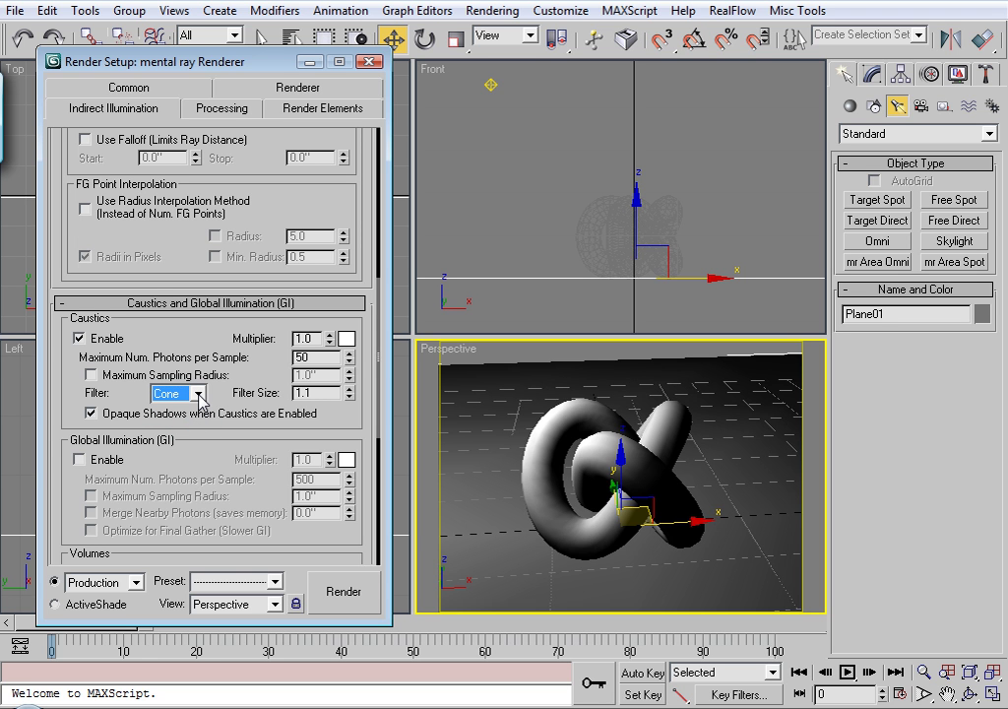
left_click(199, 398)
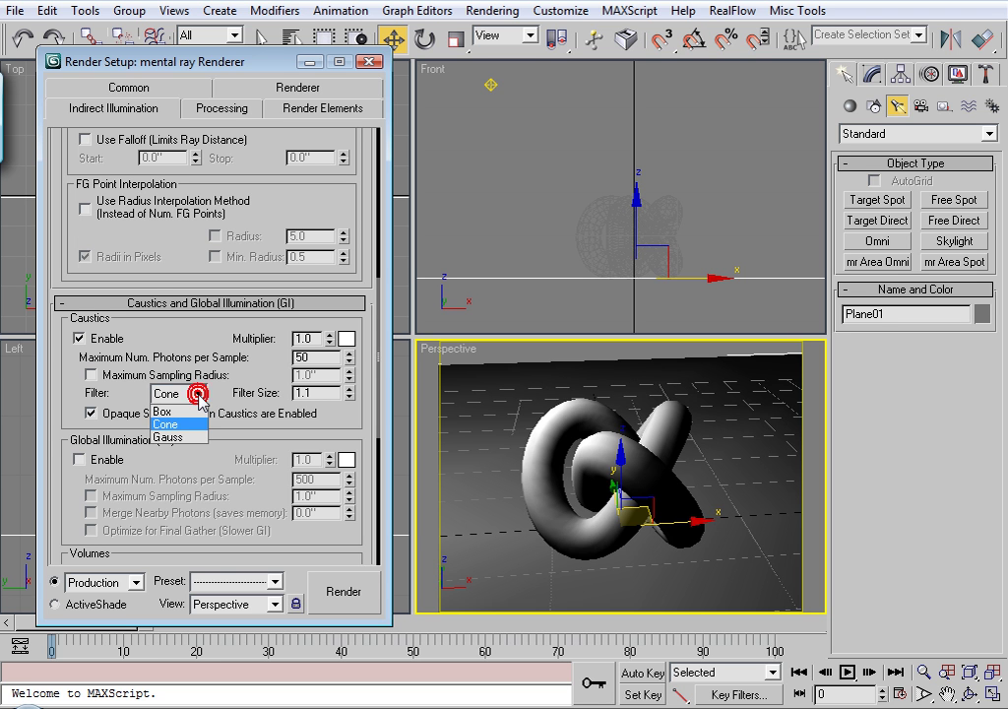
left_click(173, 411)
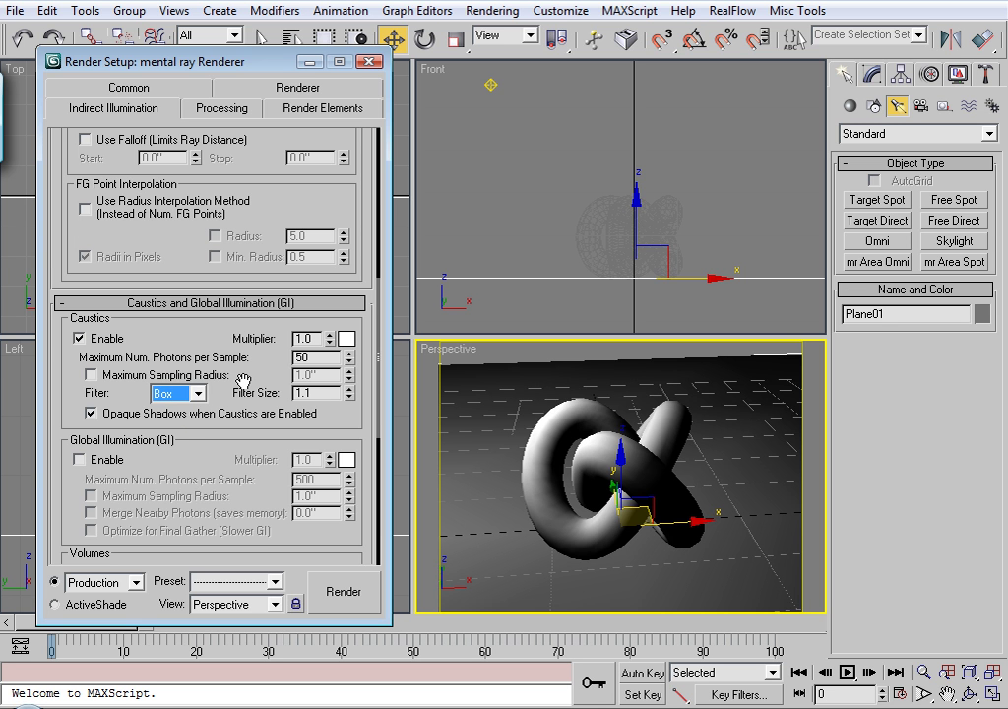
key("m")
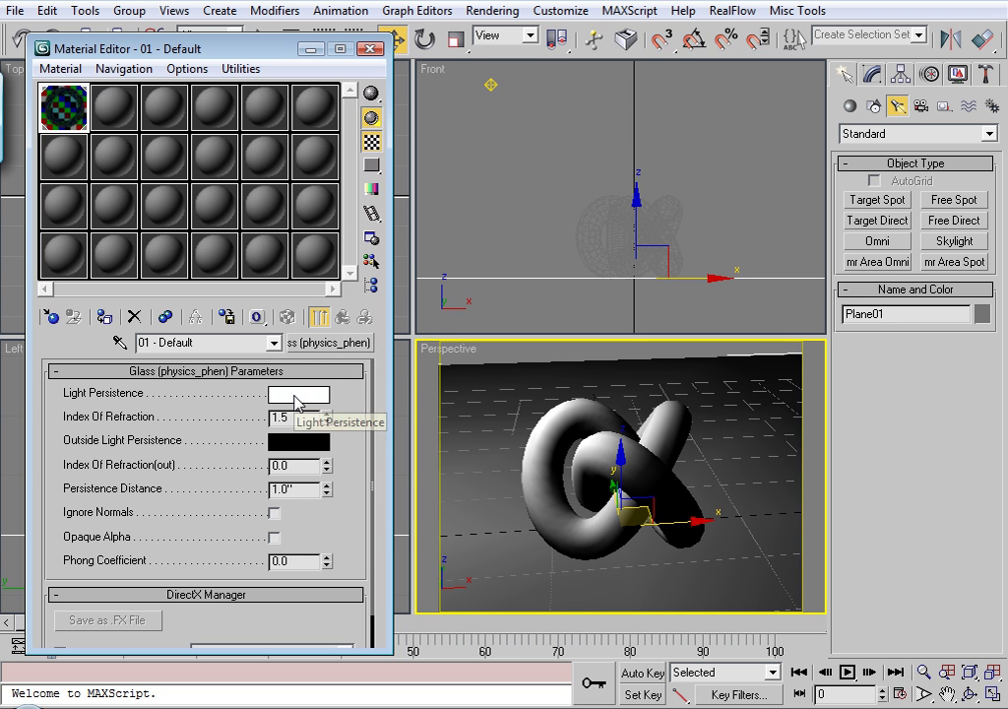
Step: Set the glass's Light Persistence colour to pure red (1.0, 0.0, 0.0)
left_click(298, 394)
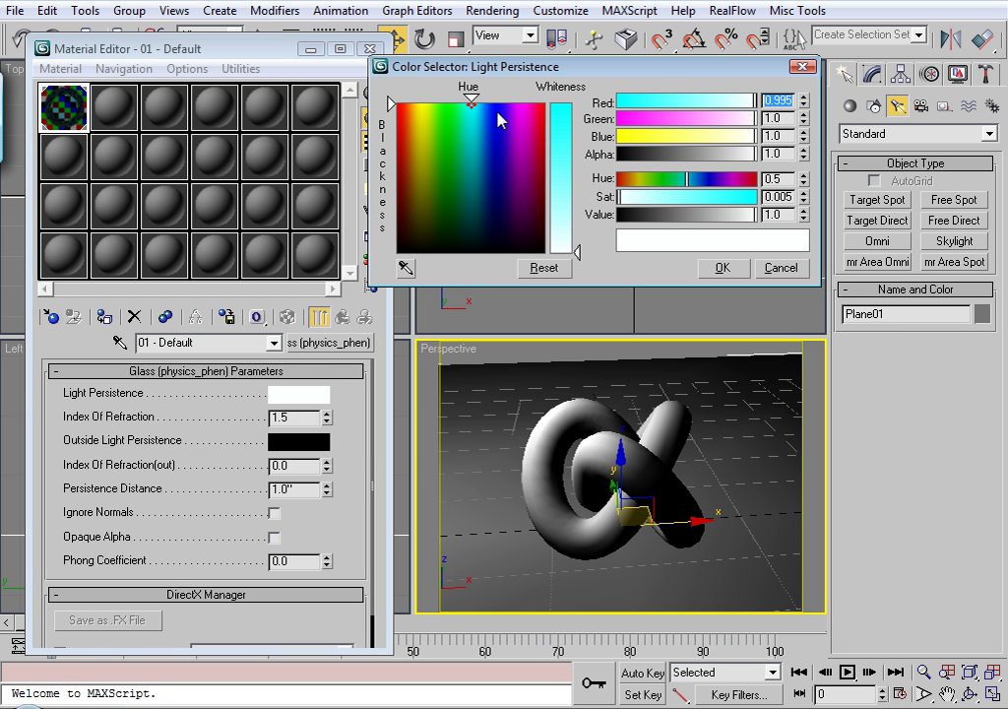
mouse_move(474, 118)
left_mouse_down()
mouse_move(472, 108)
mouse_move(320, 89)
left_mouse_up()
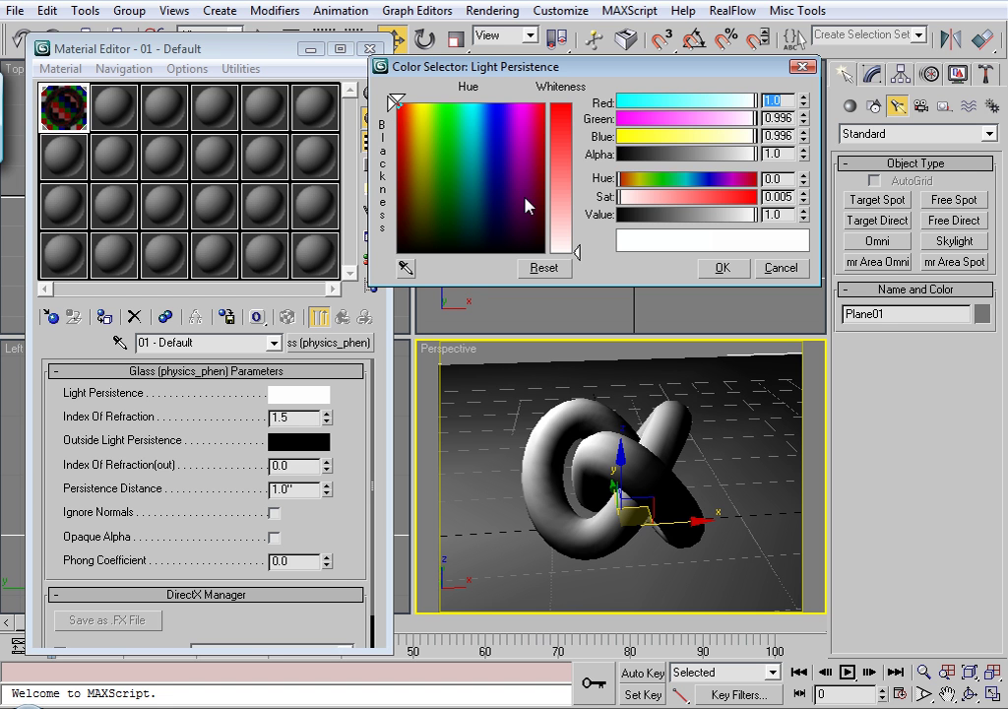
left_click_drag(578, 254, 591, 106)
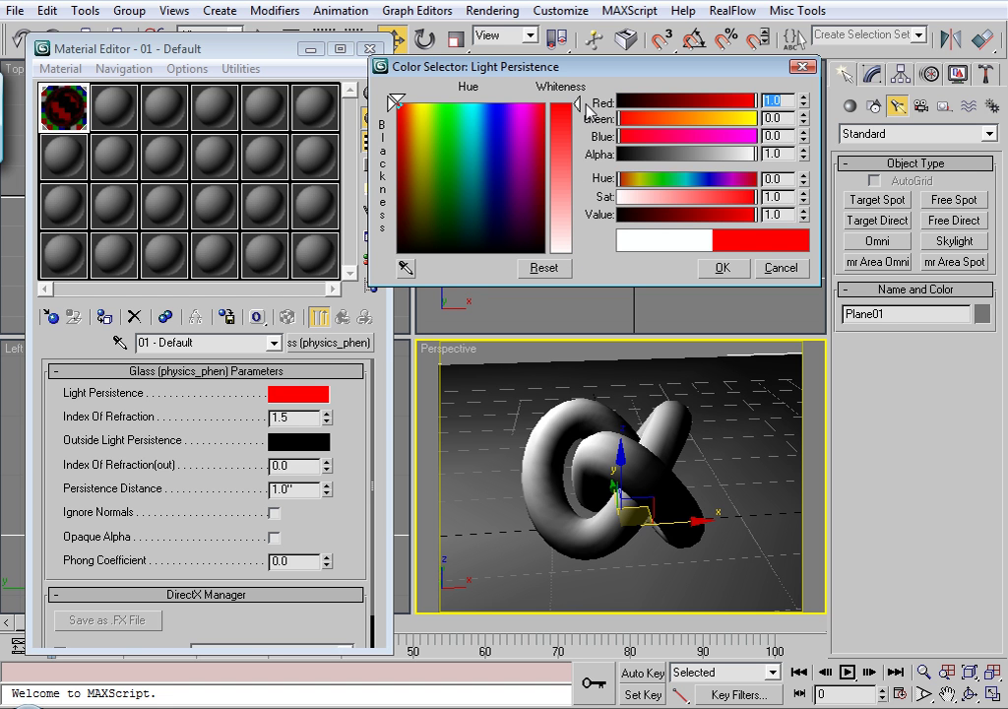
left_click(722, 266)
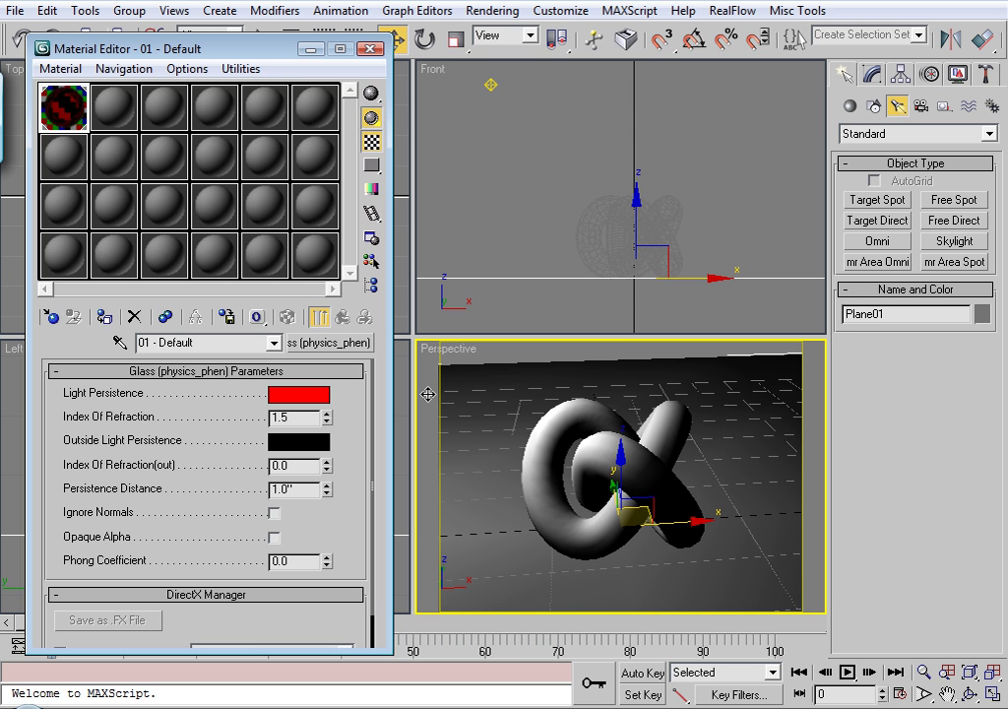
Step: Render the red-tinted glass, clone the frame, and close the original render
key("shift+q")
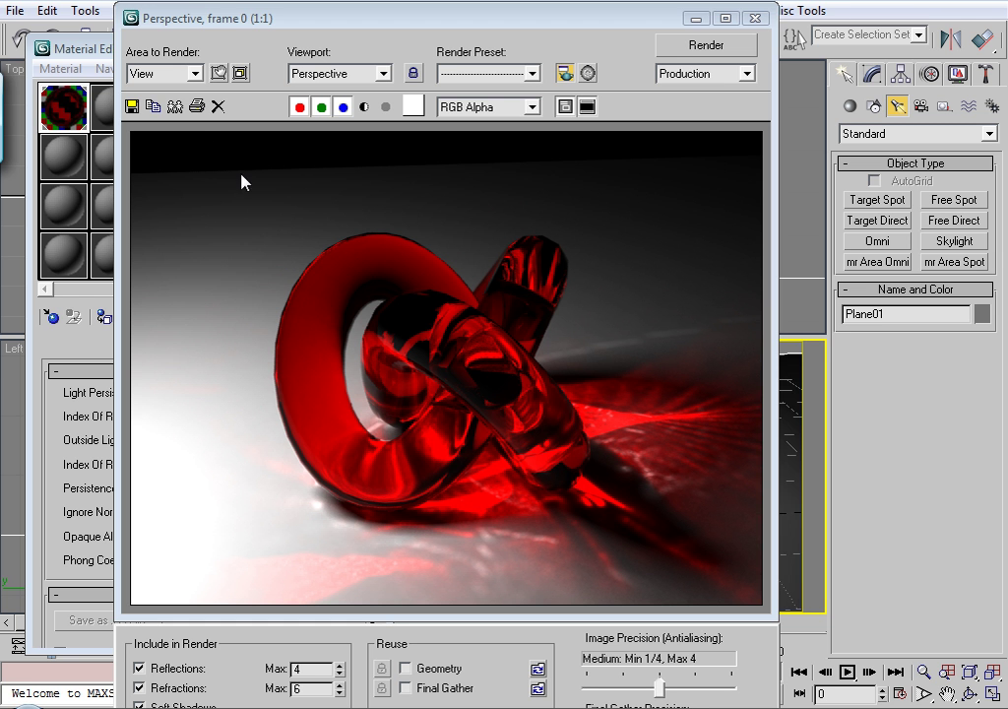
left_click(174, 106)
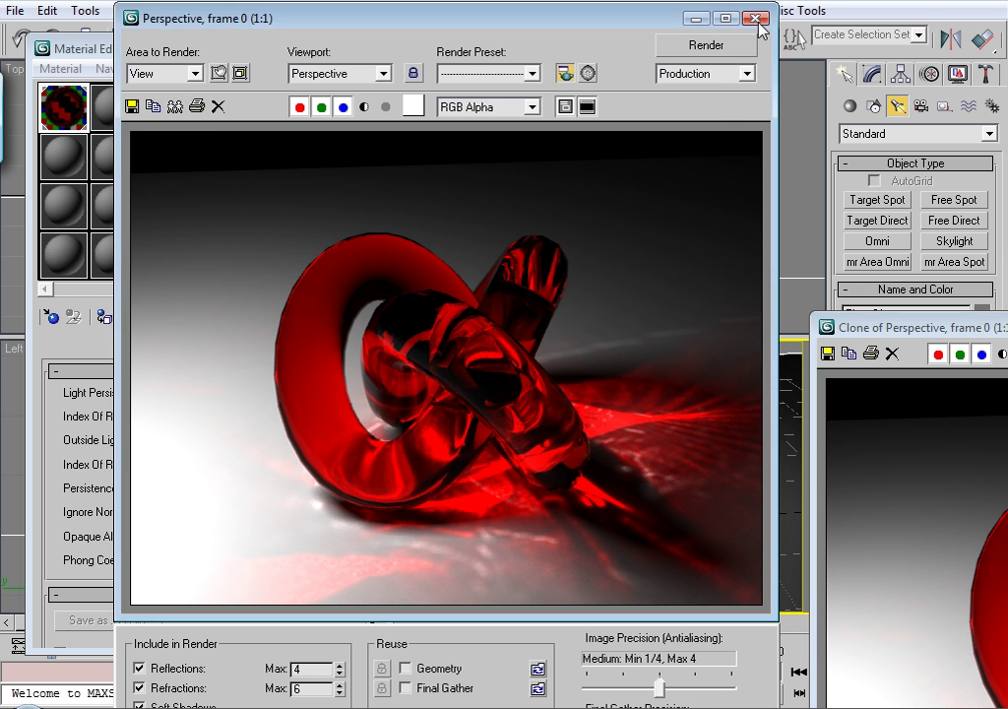
left_click(755, 18)
Step: Close the Material Editor and move the cloned render aside
mouse_move(883, 329)
left_mouse_down()
mouse_move(267, 232)
mouse_move(88, 135)
left_mouse_up()
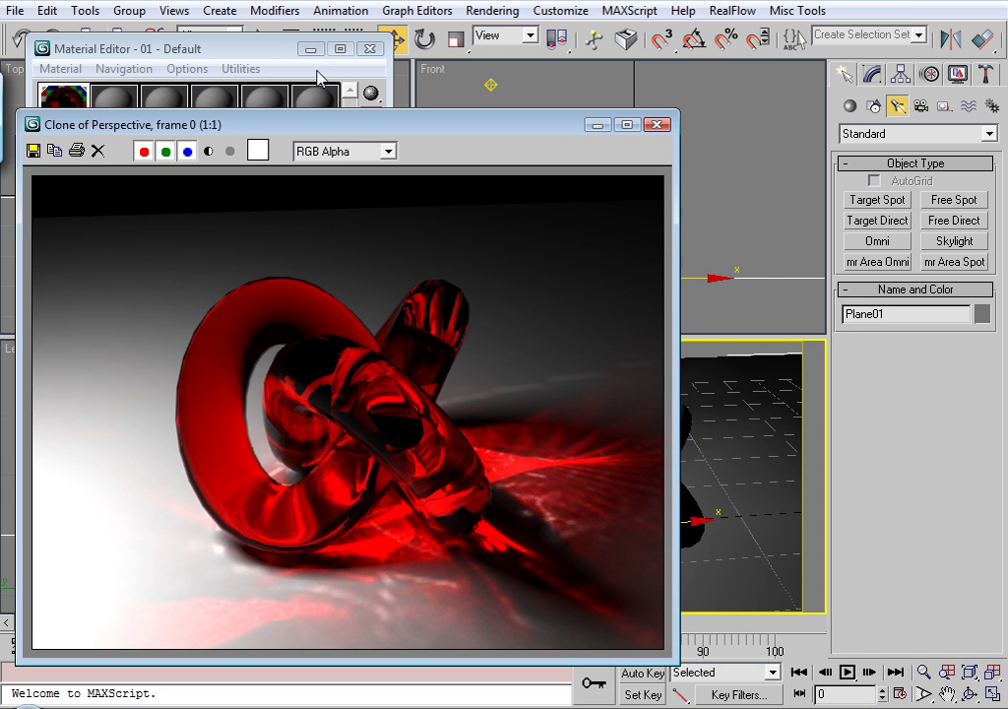
left_click(369, 48)
left_click_drag(382, 125, 404, 90)
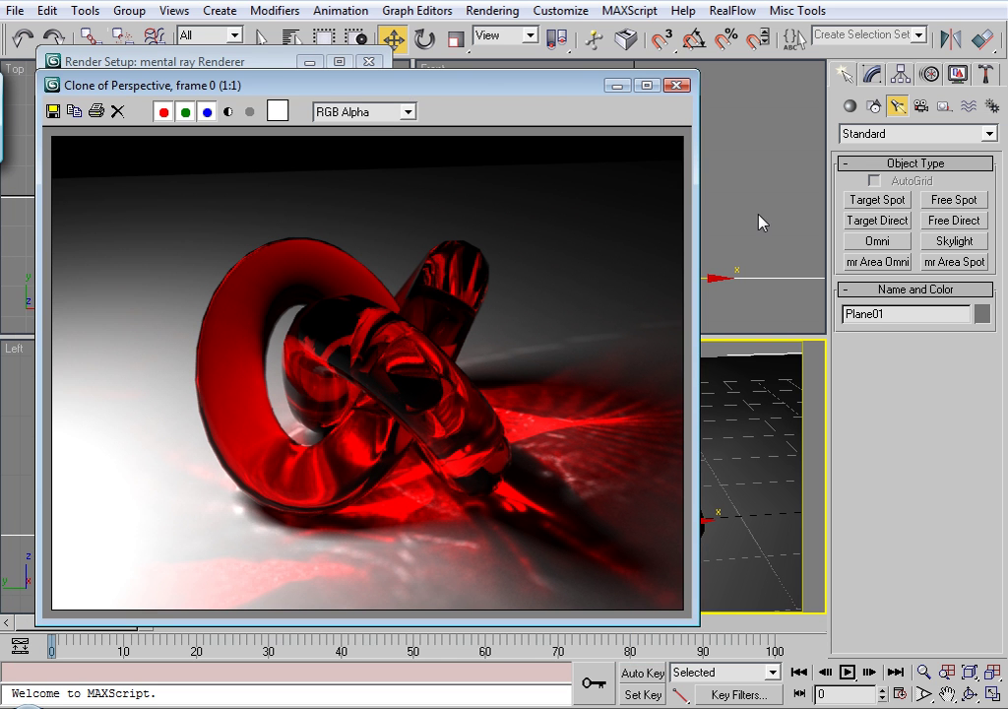
left_click_drag(540, 96, 383, 96)
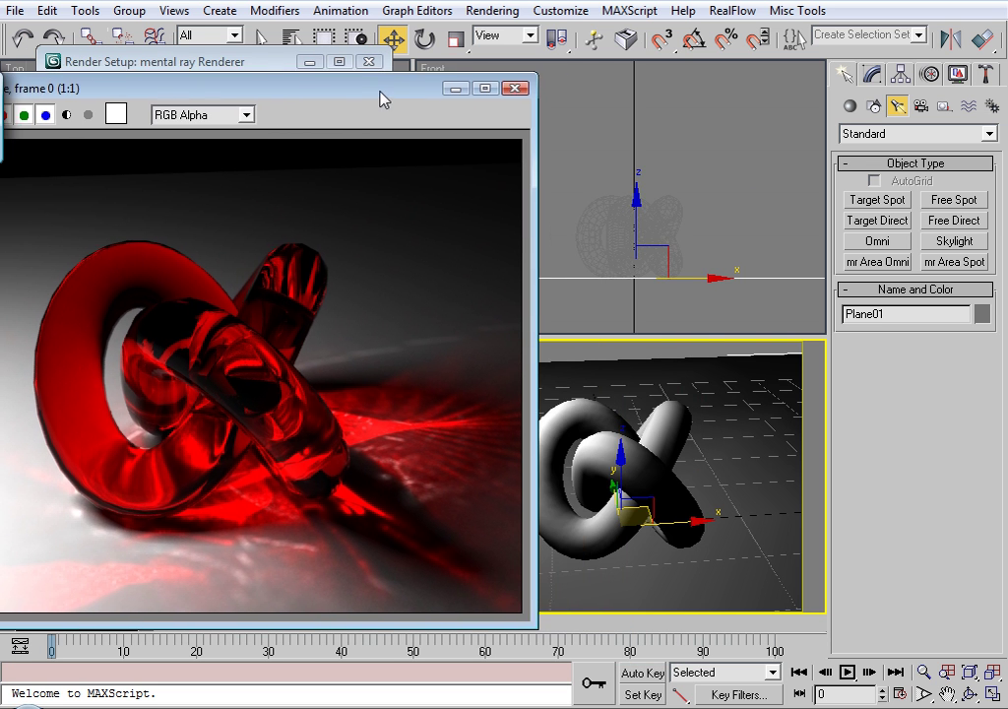
Step: Set Torus Knot01's Smooth option to None so it renders faceted
left_click(587, 214)
left_click(871, 74)
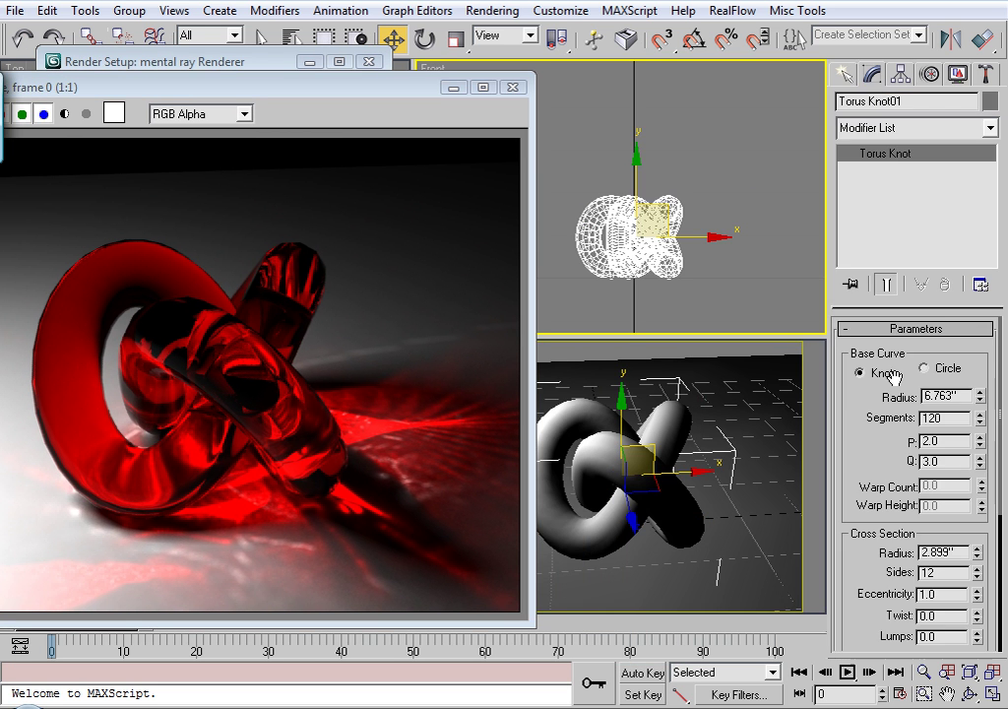
scroll(861, 448, "down", 5)
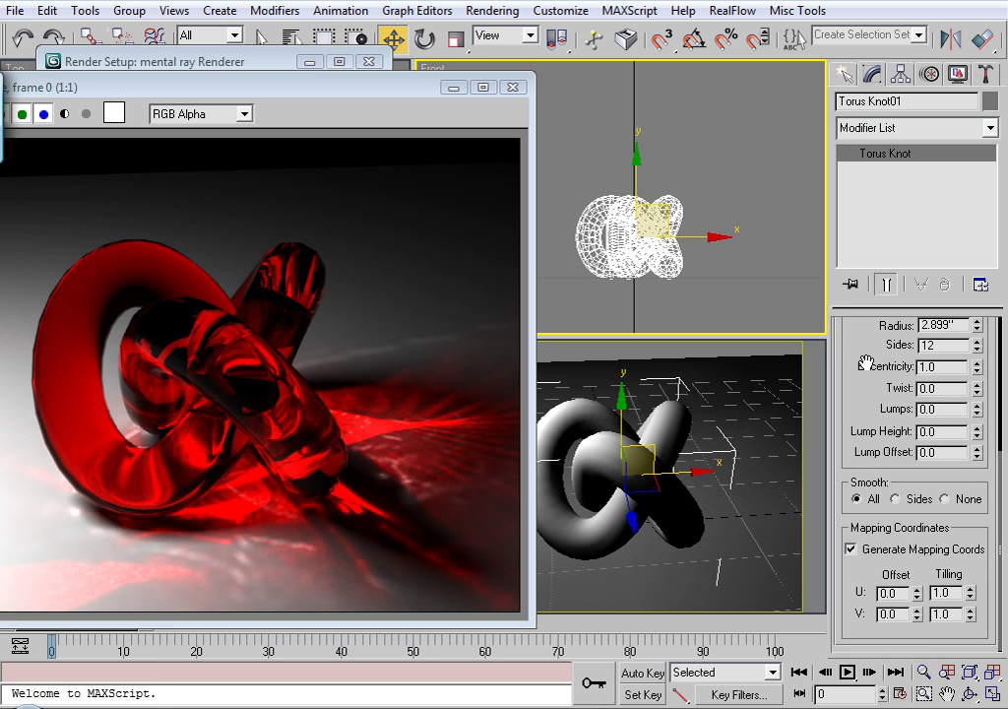
left_click(946, 499)
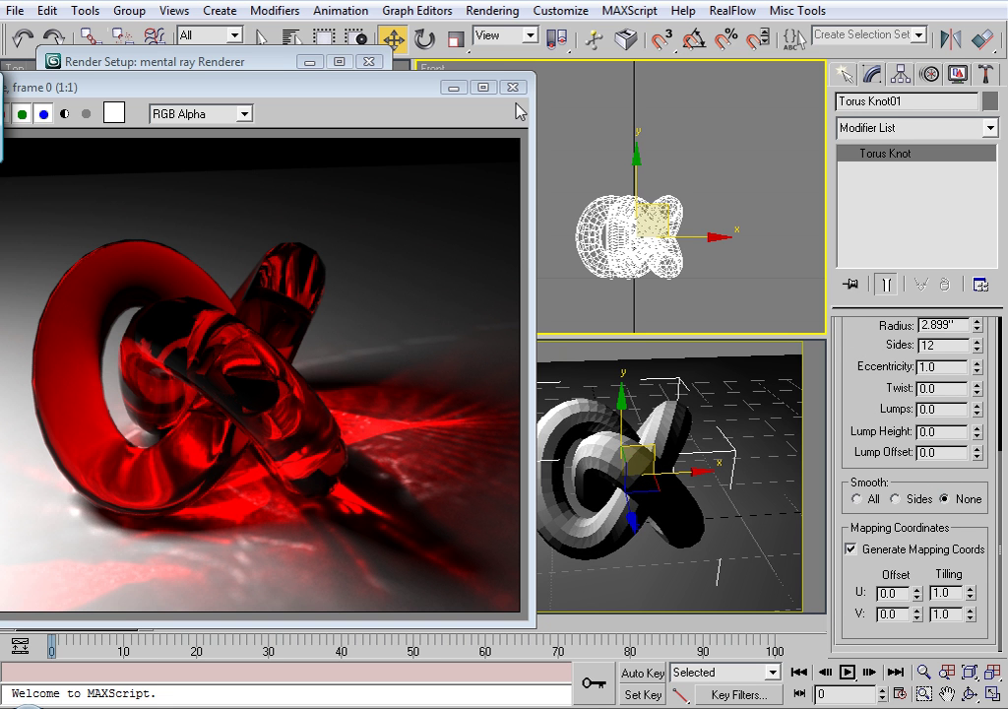
left_click_drag(423, 87, 202, 83)
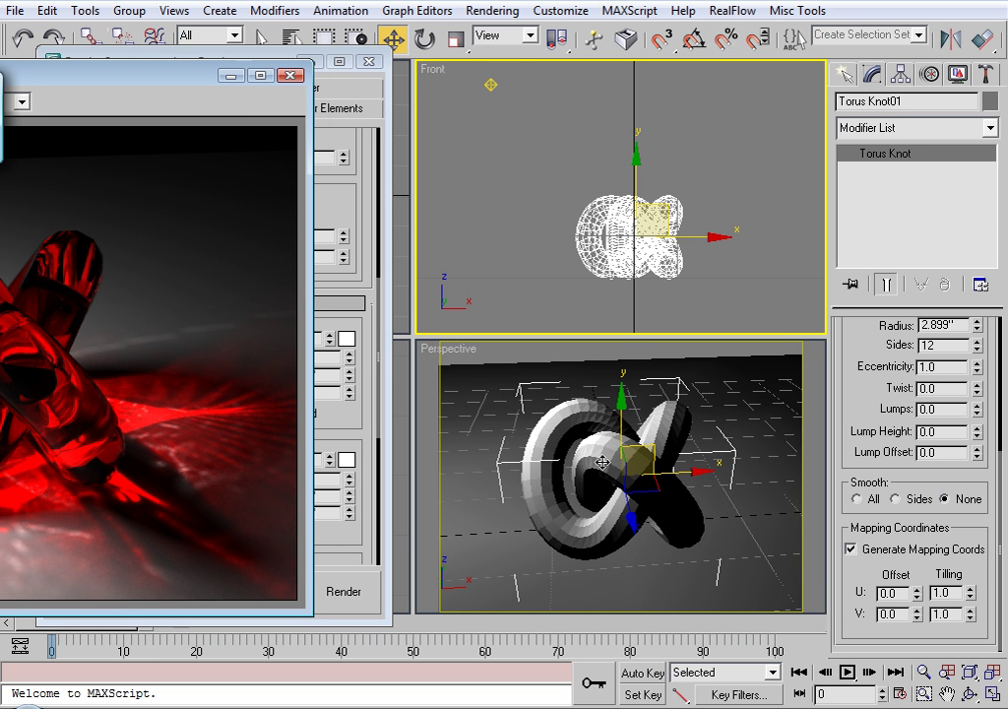
left_click_drag(165, 76, 872, 119)
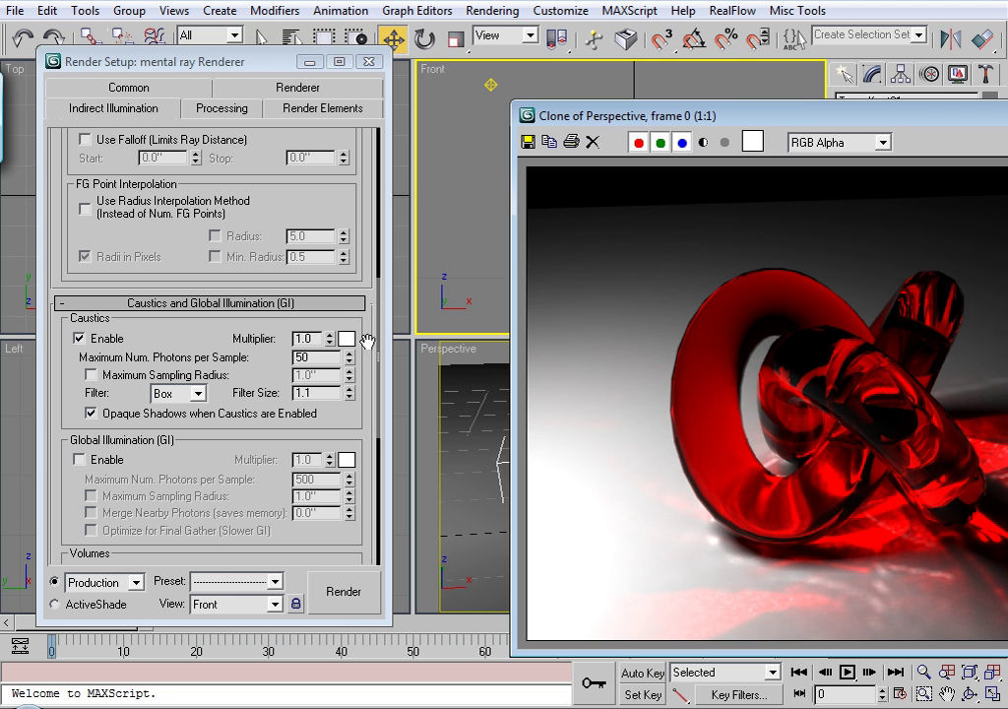
Step: Render the faceted knot and arrange it beside the smooth clone render
left_click(345, 593)
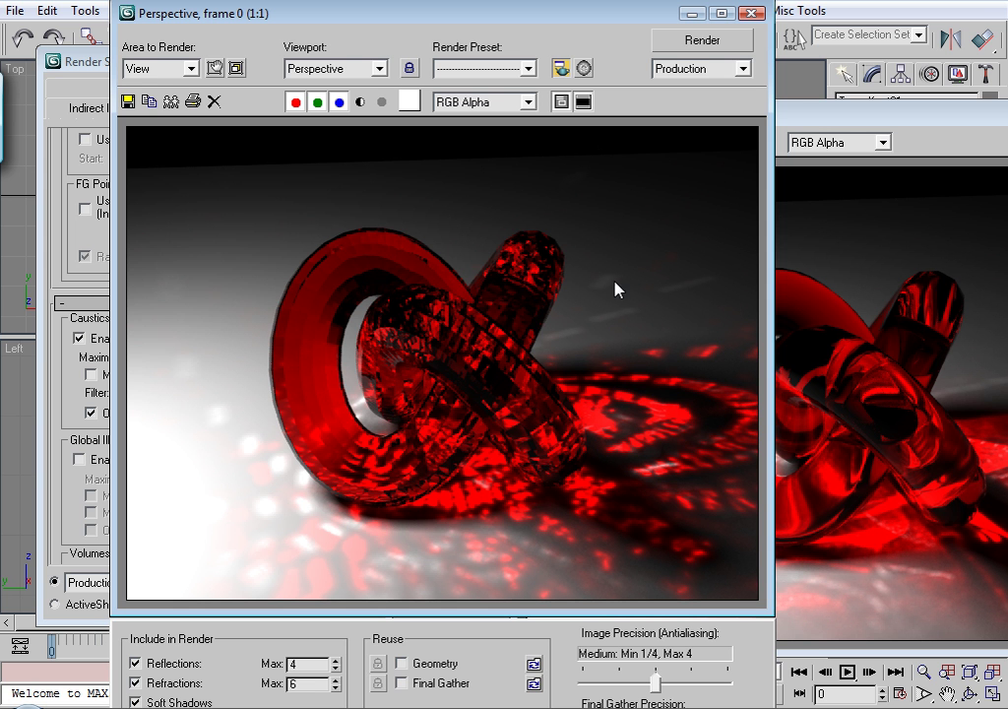
left_click_drag(581, 29, 366, 34)
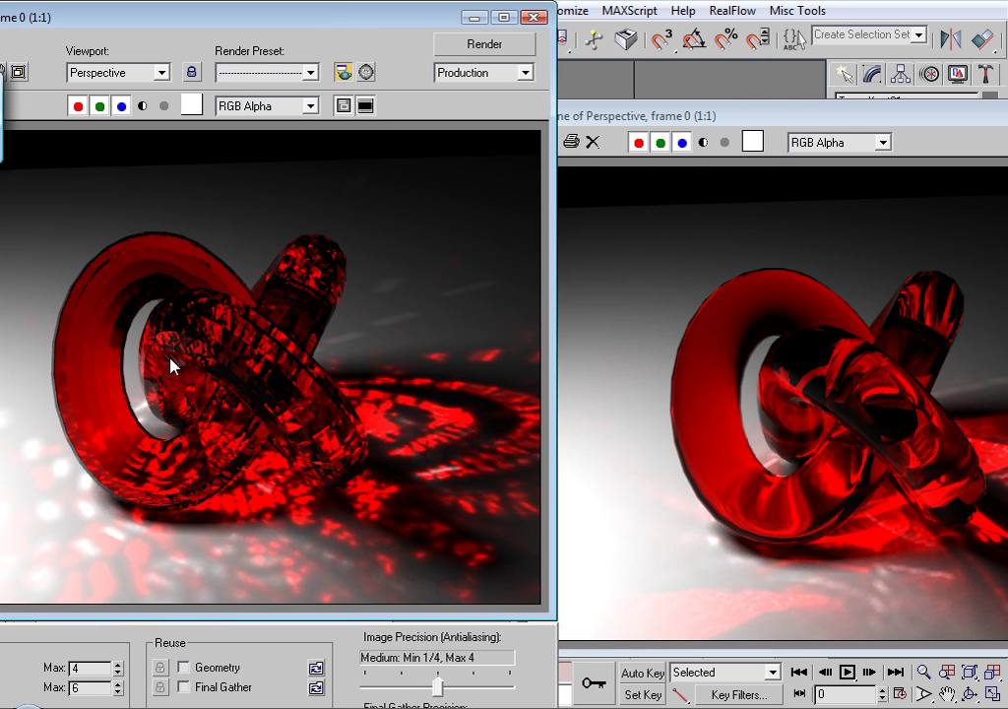
mouse_move(642, 120)
left_mouse_down()
mouse_move(480, 110)
mouse_move(406, 76)
left_mouse_up()
left_click_drag(492, 77, 587, 80)
mouse_move(345, 16)
left_mouse_down()
mouse_move(281, 16)
mouse_move(303, 20)
left_mouse_up()
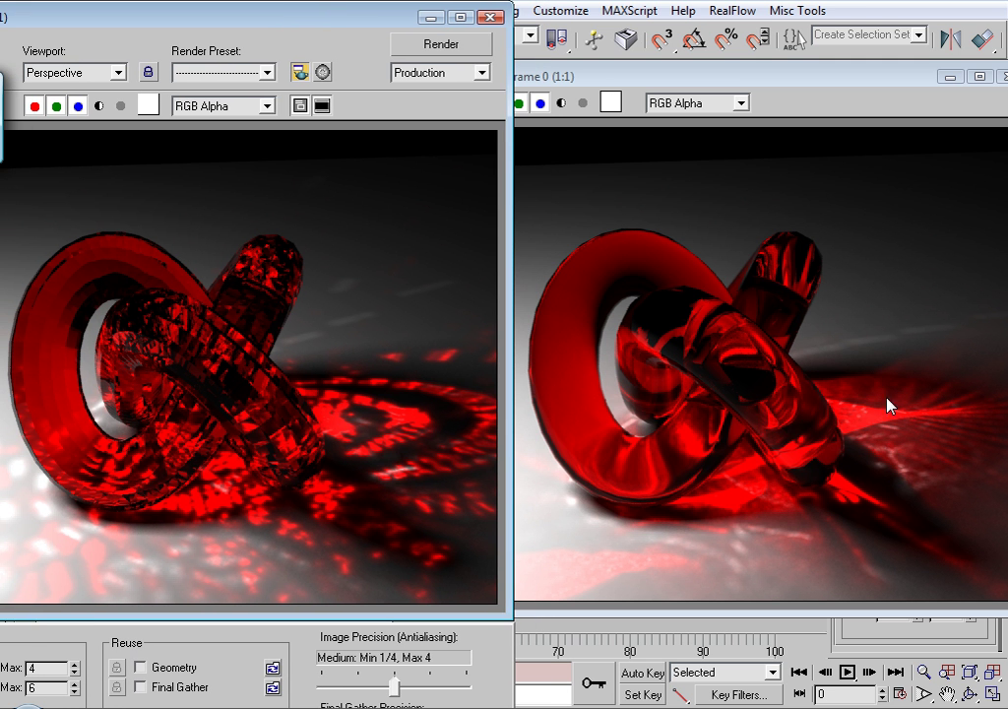
left_click_drag(794, 78, 756, 77)
left_click(295, 162)
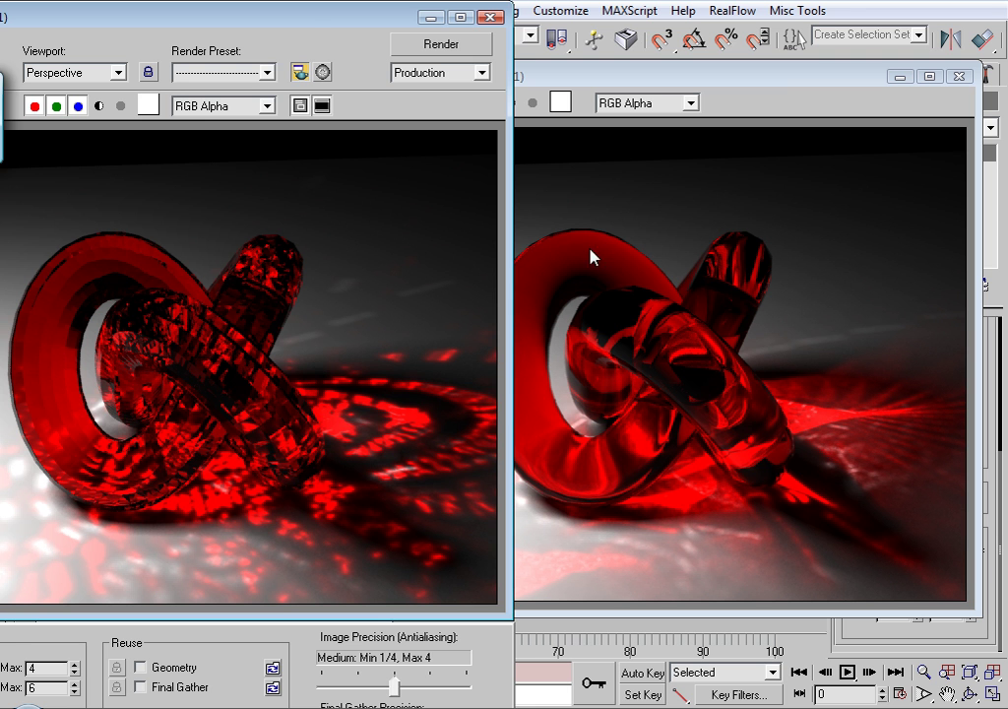
Step: Close both render windows and move mr Area Omni01 down in the Front view
left_click(490, 17)
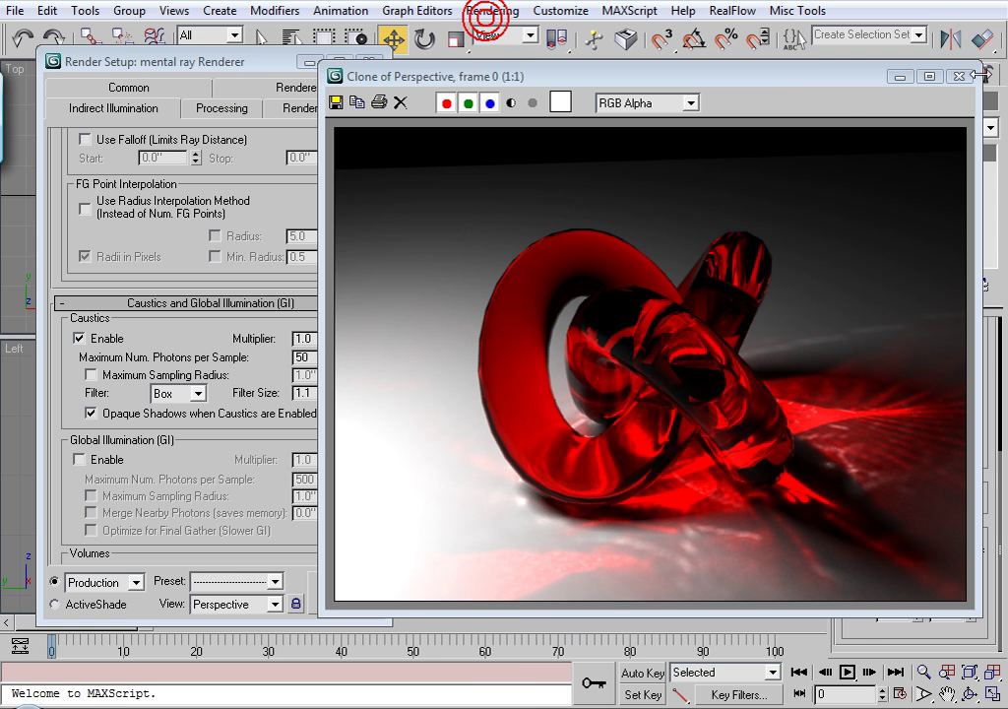
left_click(982, 75)
right_click(506, 147)
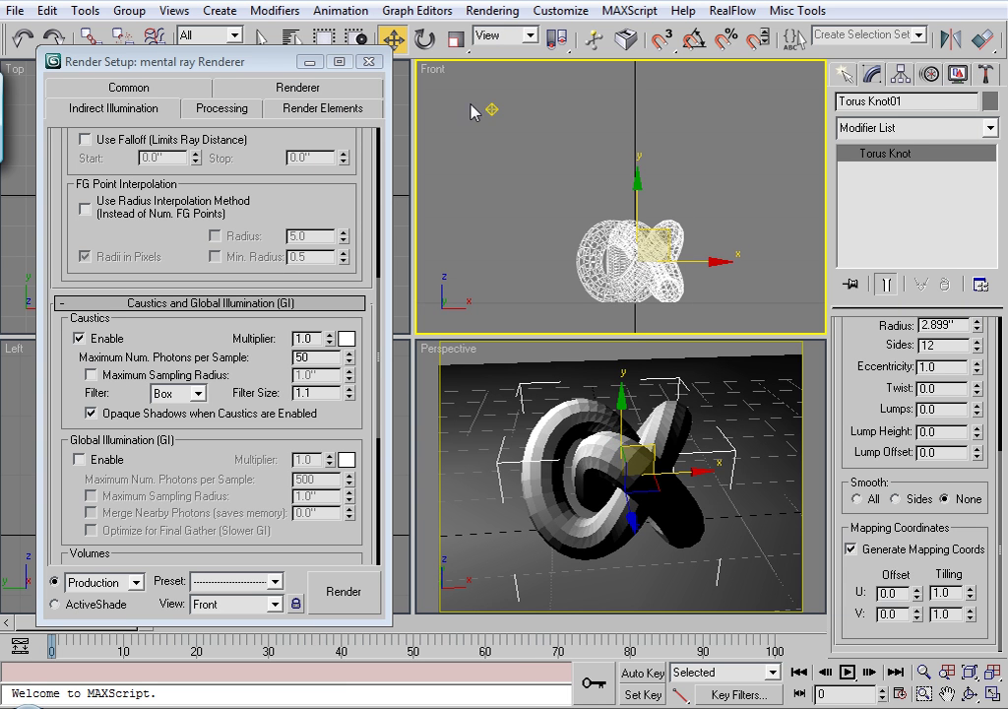
left_click_drag(491, 86, 640, 241)
Step: Add skylight Sky01 in the Front view with its multiplier set to 0.2
left_click(843, 76)
left_click(871, 75)
left_click(854, 78)
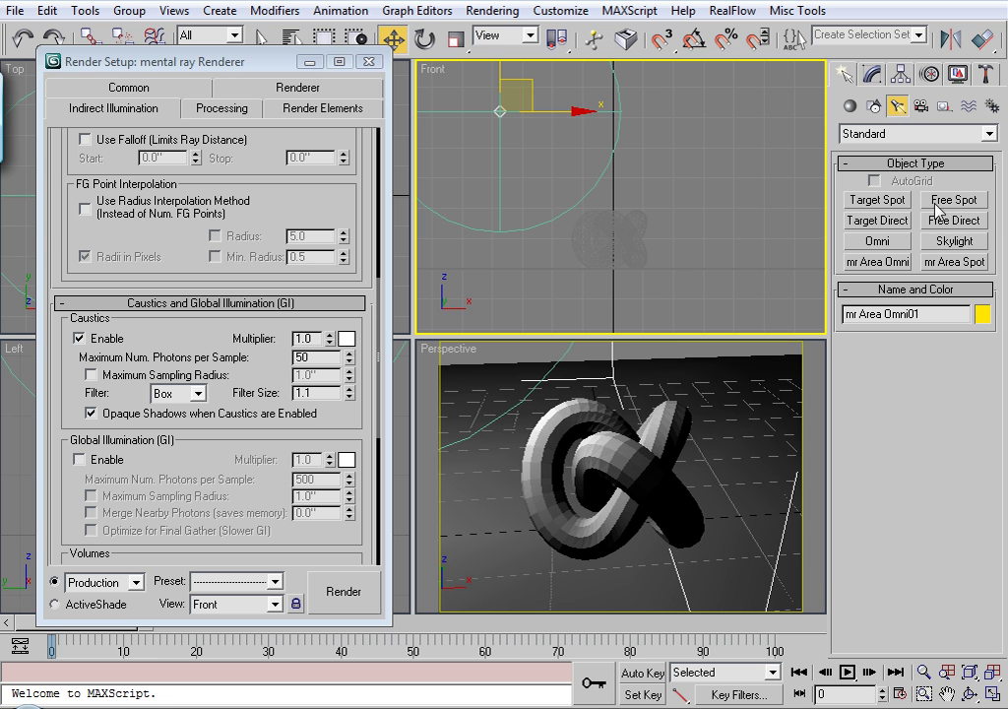
left_click(940, 242)
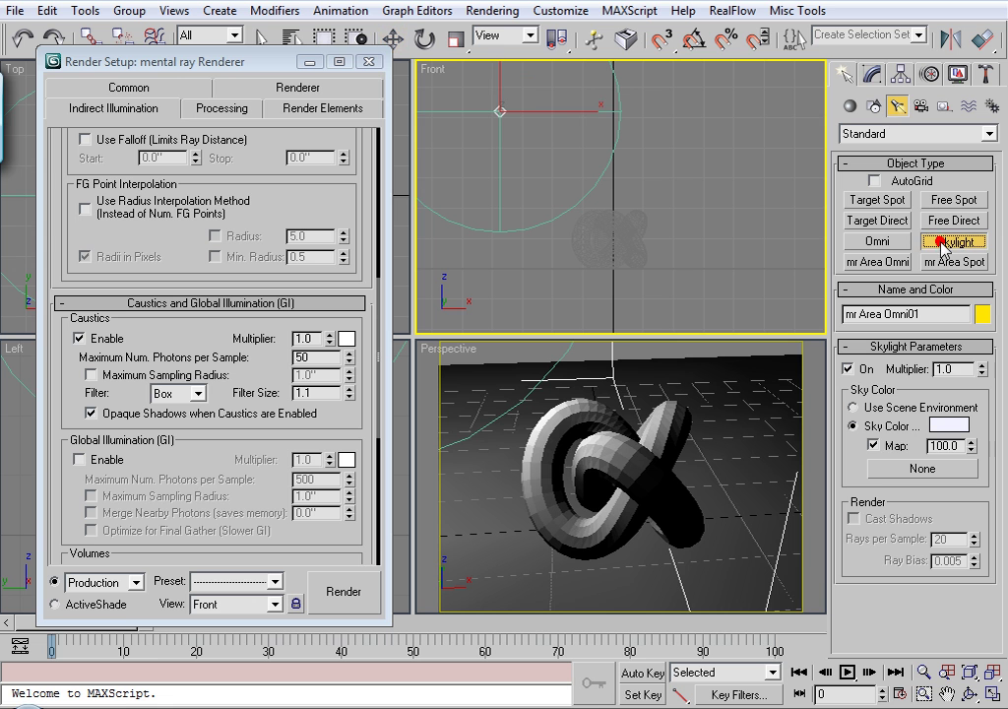
left_click(691, 140)
double_click(939, 368)
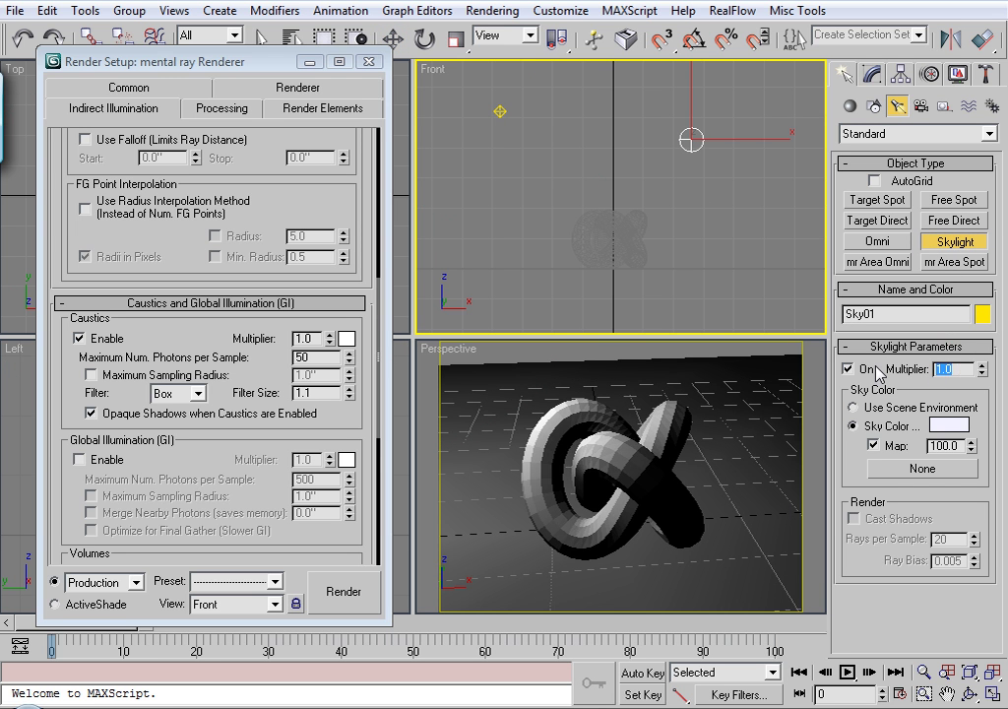
type(".2")
left_click(955, 368)
key("w")
left_click(668, 382)
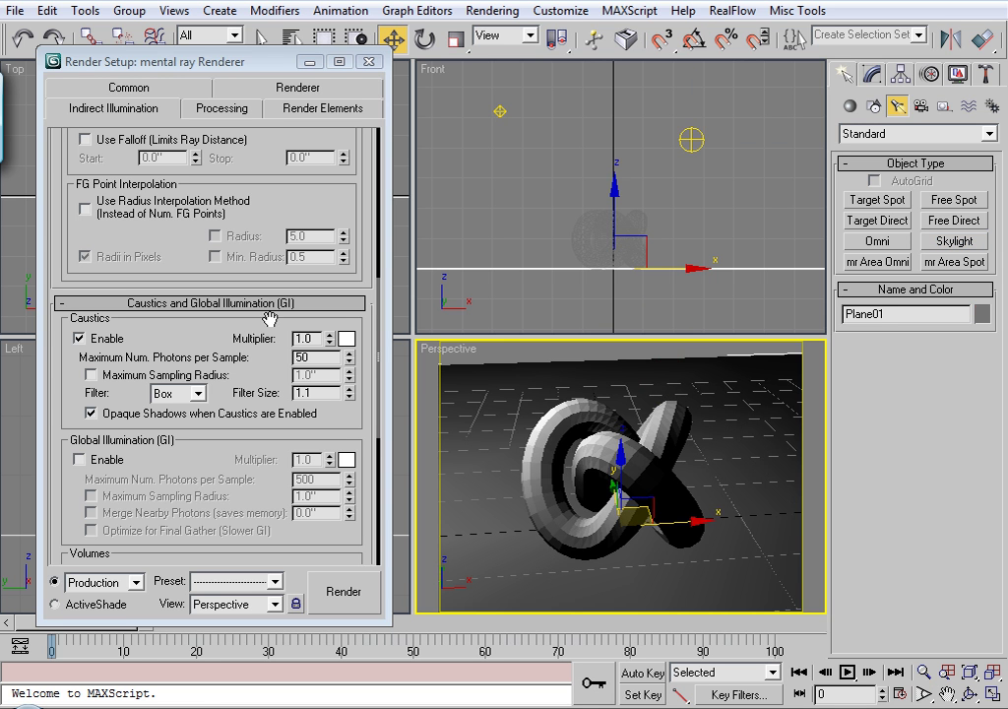
Step: Recolour the glass's Light Persistence from red to light blue and render again
left_click(369, 63)
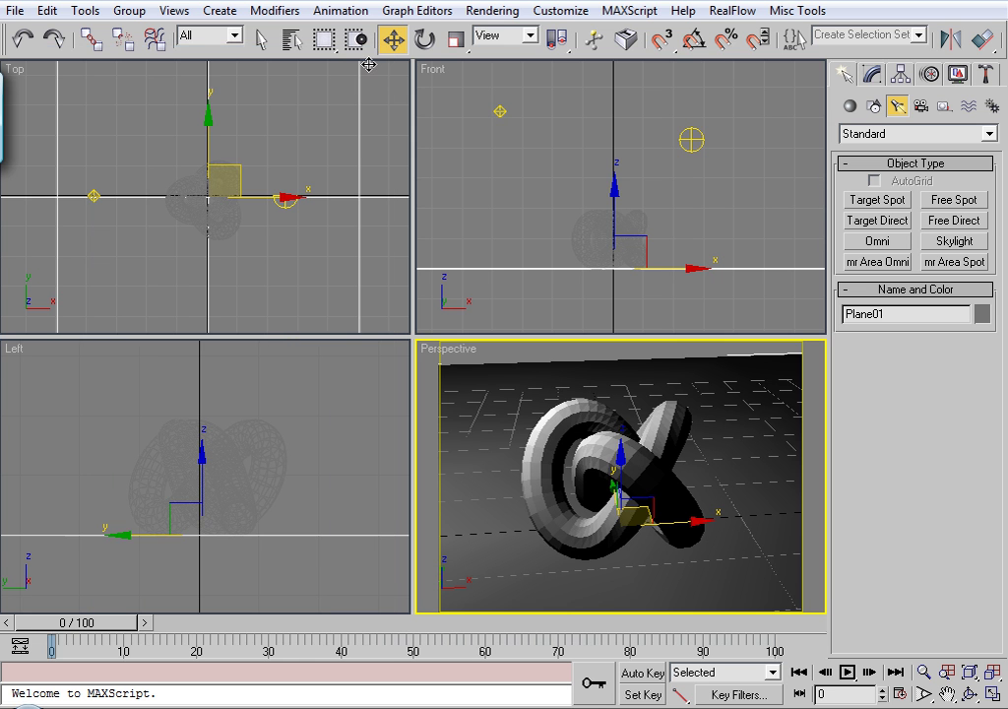
key("m")
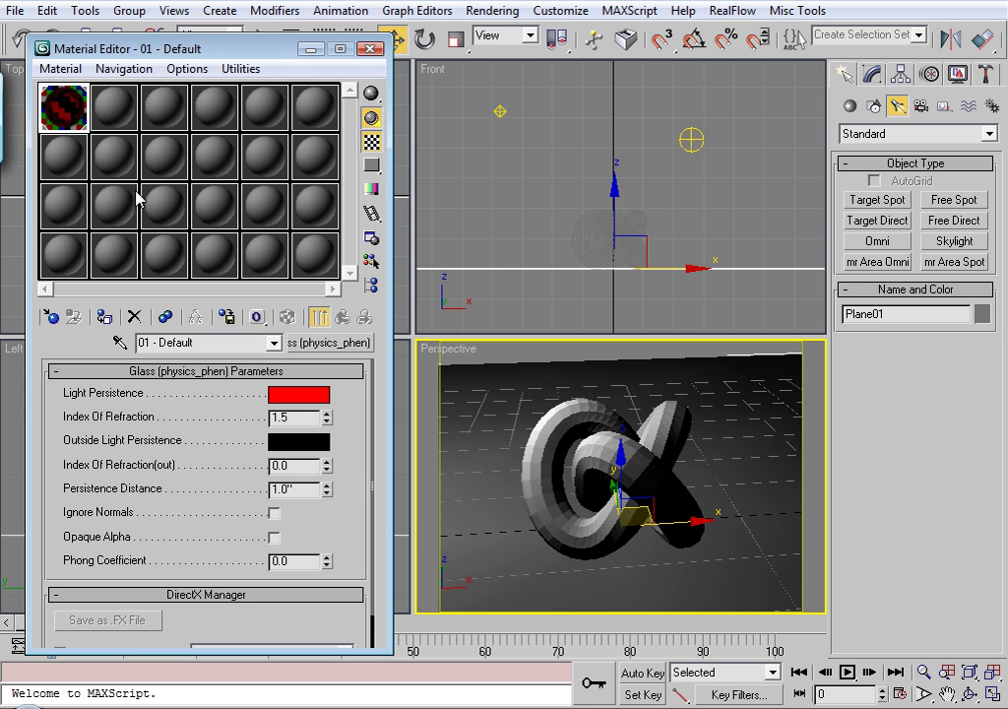
left_click(498, 110)
left_click(293, 398)
mouse_move(452, 128)
left_mouse_down()
mouse_move(446, 104)
mouse_move(540, 105)
mouse_move(489, 110)
mouse_move(484, 101)
left_mouse_up()
mouse_move(561, 104)
left_mouse_down()
mouse_move(559, 150)
mouse_move(576, 162)
mouse_move(568, 172)
mouse_move(573, 229)
left_mouse_up()
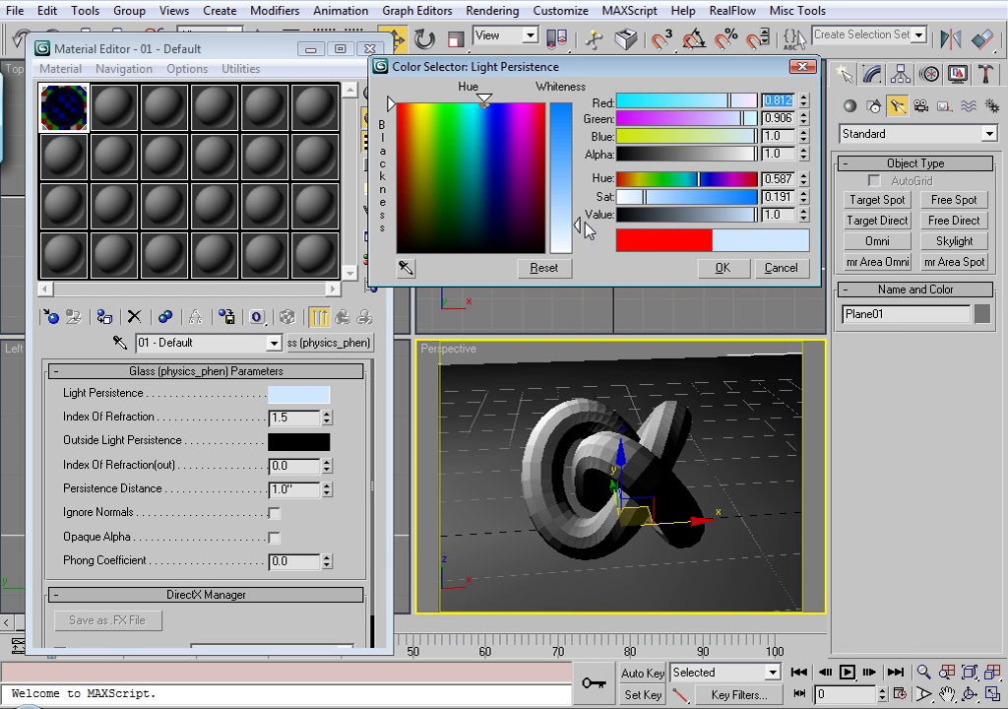
left_click(720, 268)
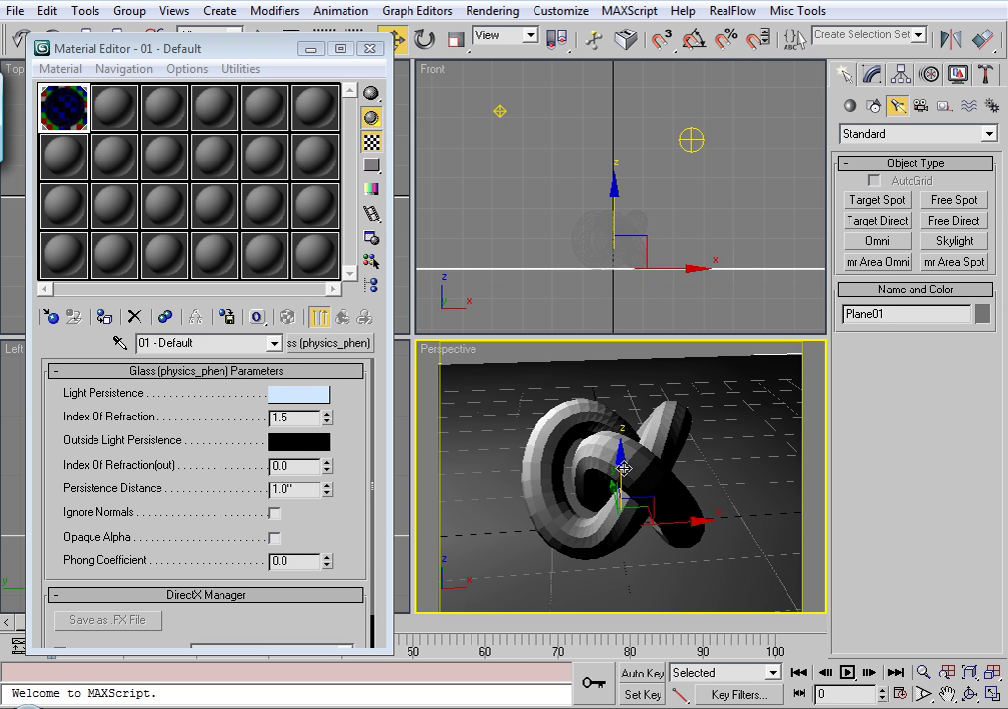
middle_click_drag(626, 471, 618, 473, "alt")
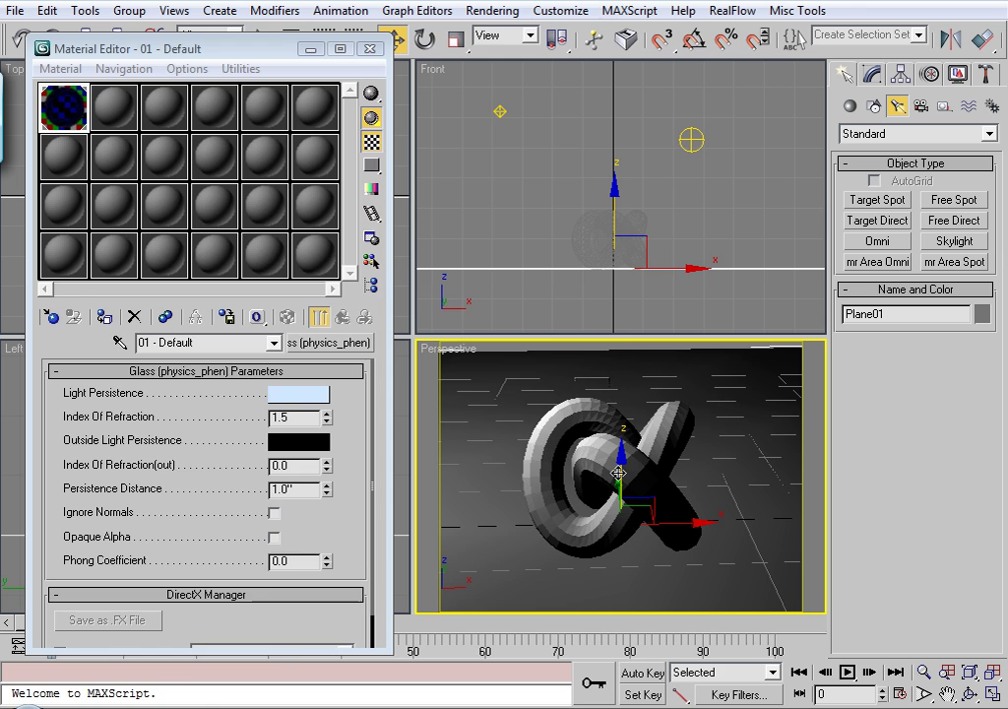
key("shift+q")
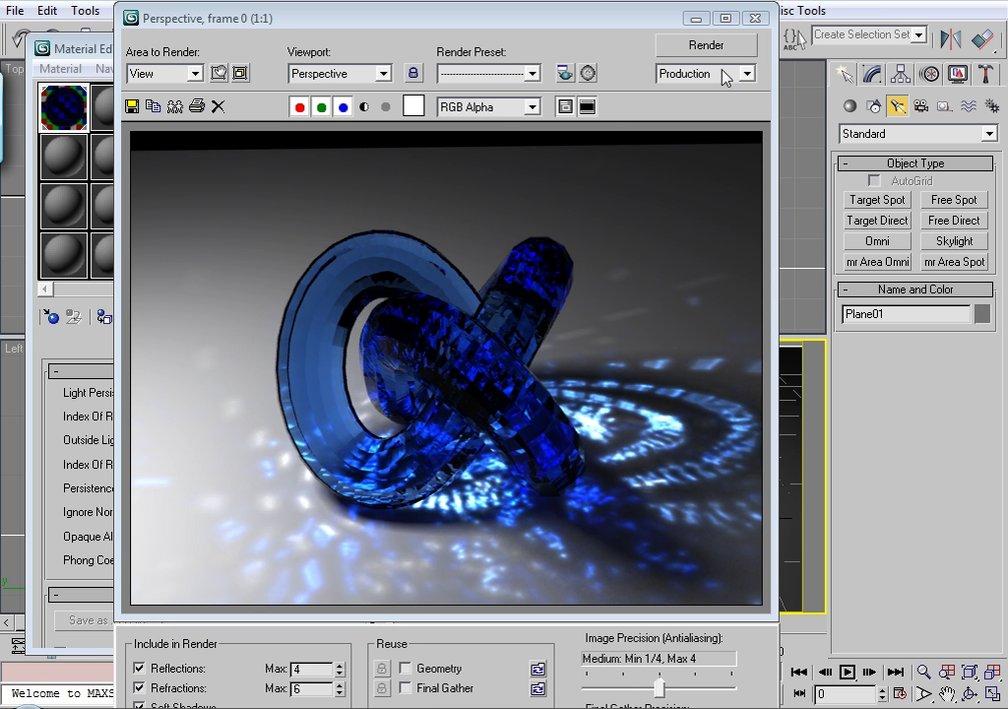
Step: Close the blue faceted-glass caustics render and shift the Material Editor slightly right
left_click(754, 18)
left_click_drag(260, 57, 352, 49)
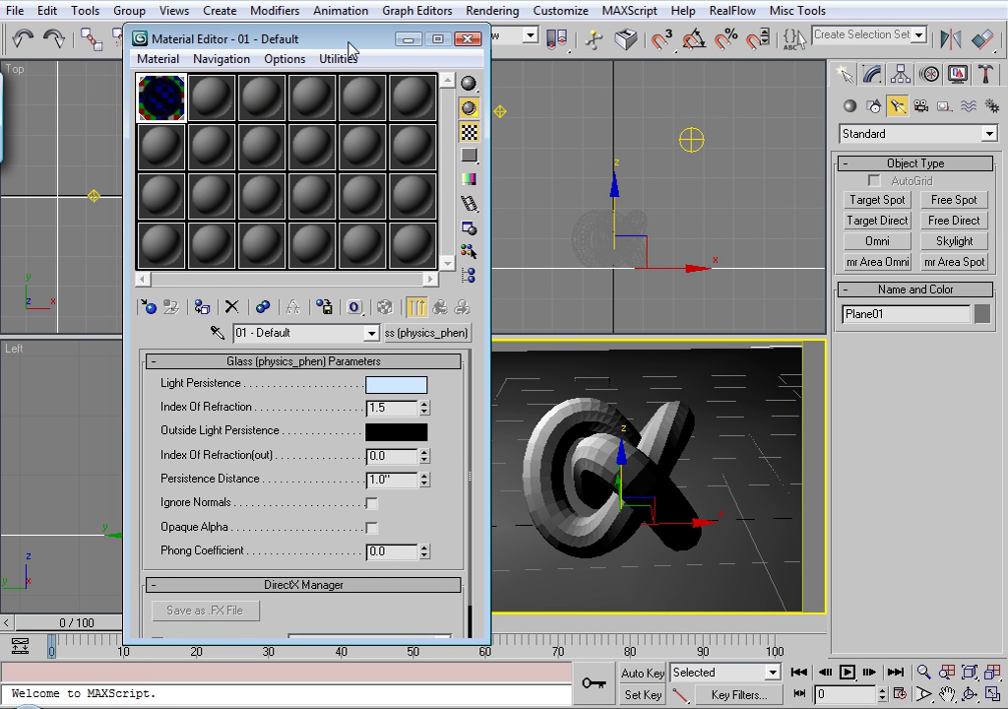